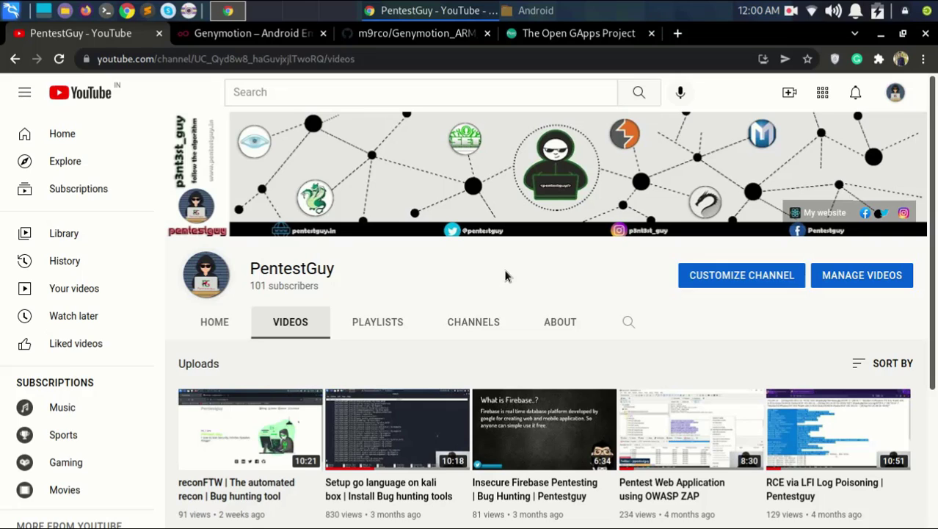
- On the Genymotion website, open the sign-up page for the Desktop version in a separate tab and look over the registration form
left_click(220, 37)
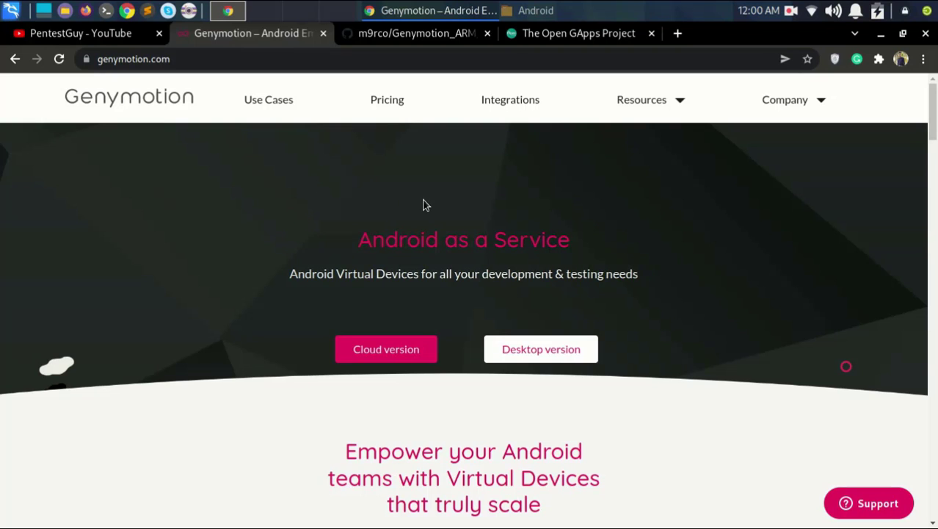
scroll(693, 231, "down", 15)
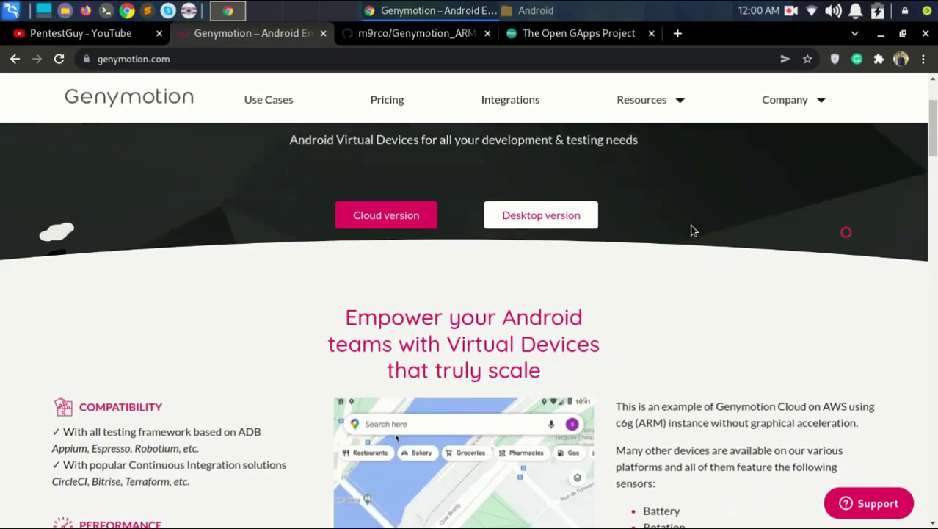
scroll(558, 301, "down", 9)
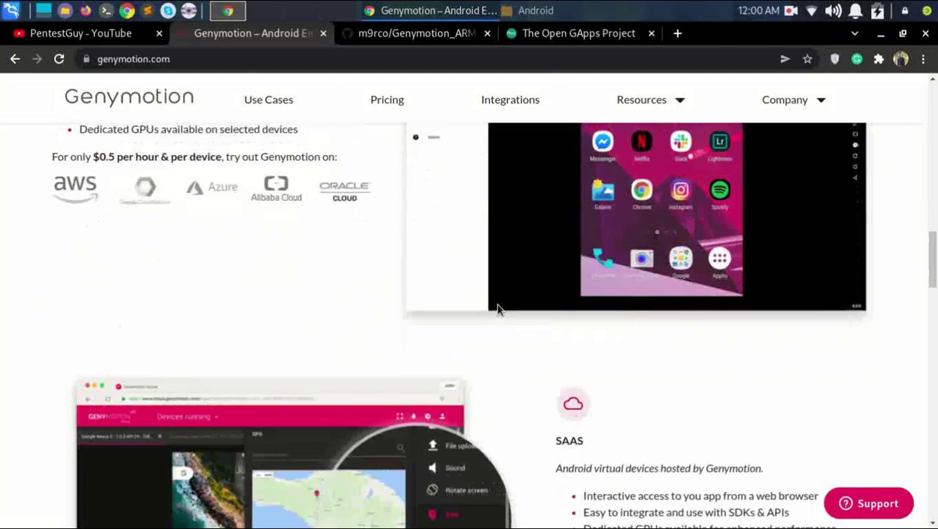
scroll(101, 294, "down", 2)
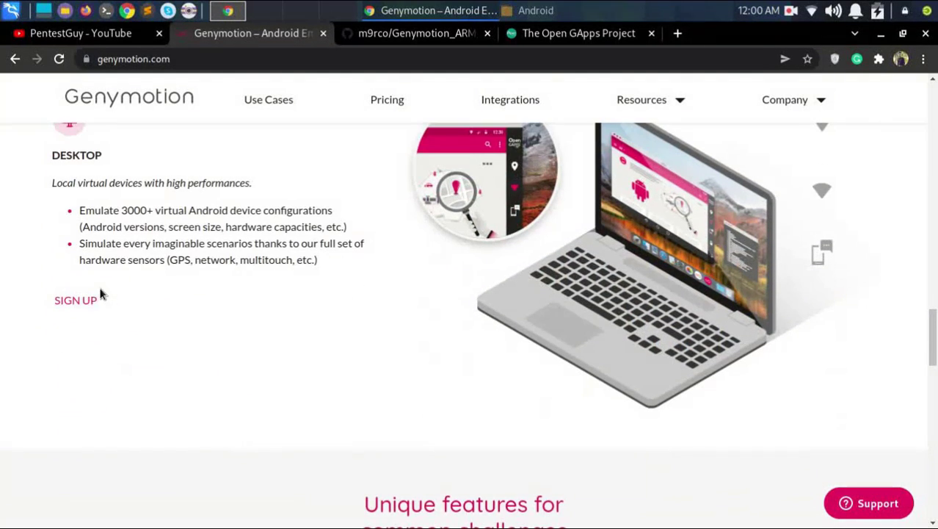
right_click(83, 302)
left_click(105, 309)
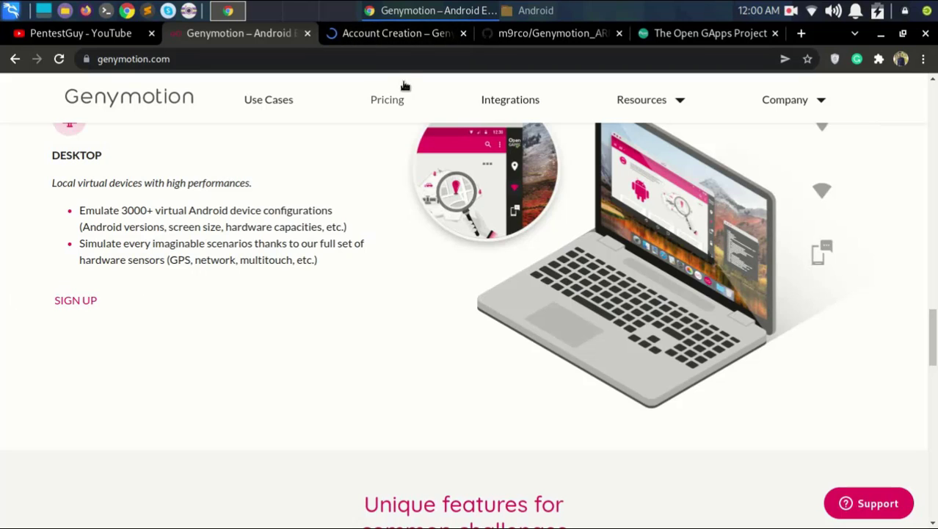
left_click(402, 35)
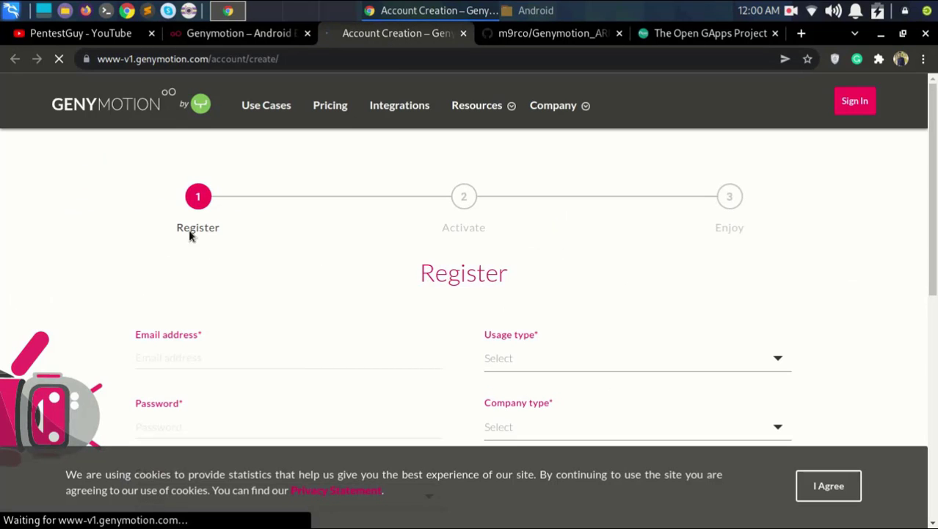
scroll(616, 277, "down", 2)
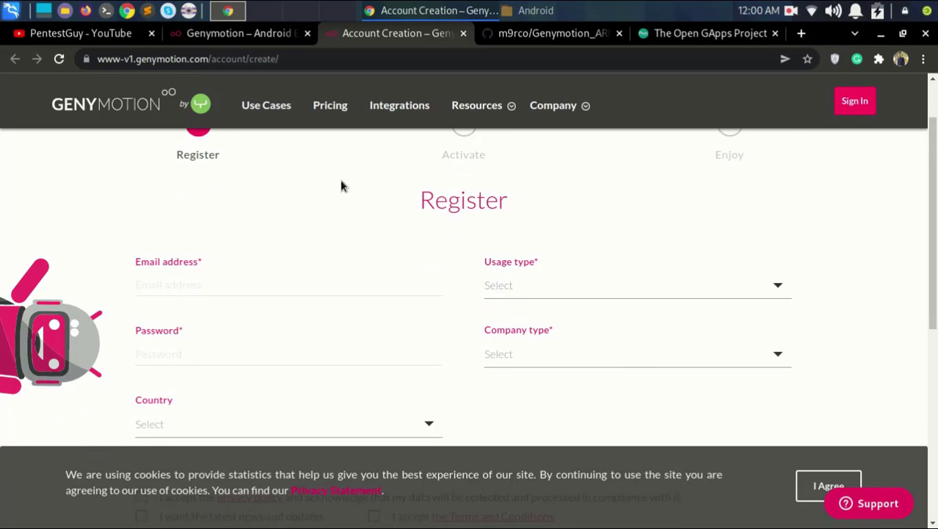
- Close the registration page and open the Genymotion Desktop download page from the website's resources
left_click(463, 33)
scroll(310, 262, "up", 5)
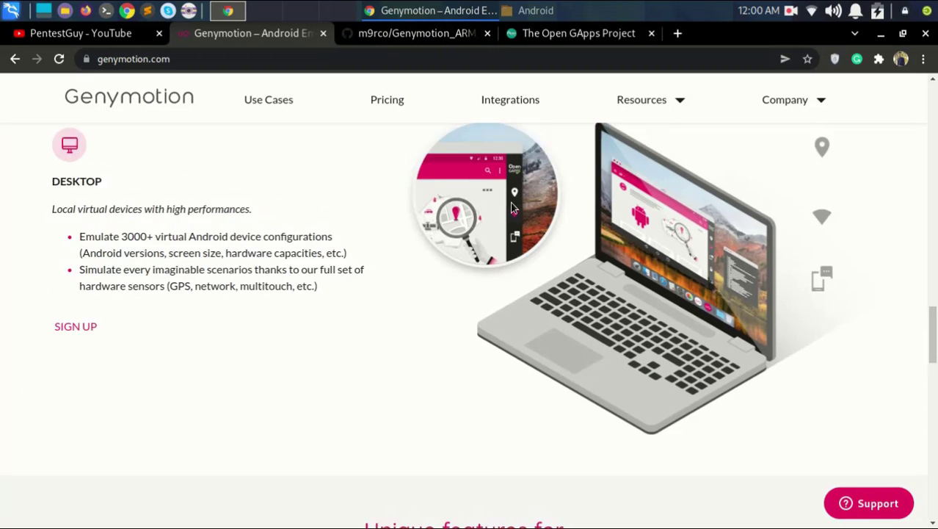
scroll(512, 208, "up", 4)
mouse_move(658, 102)
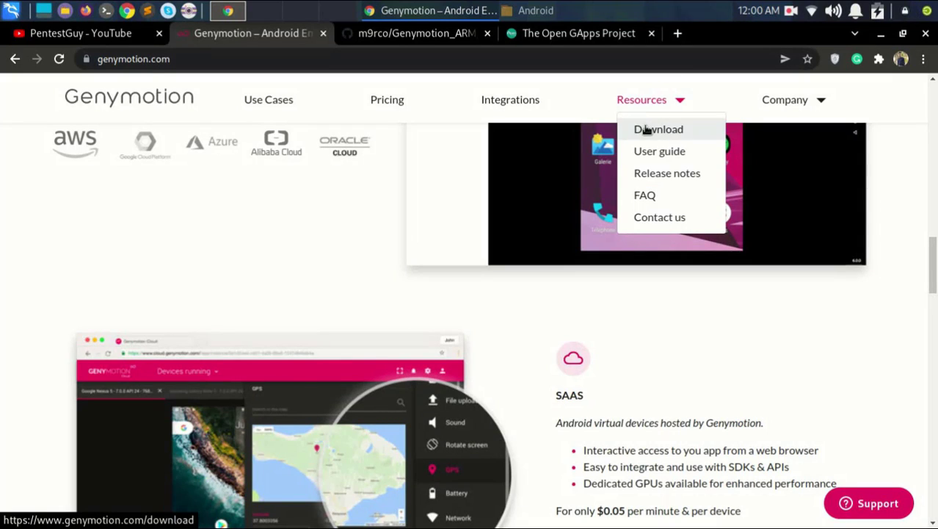
left_click(652, 131)
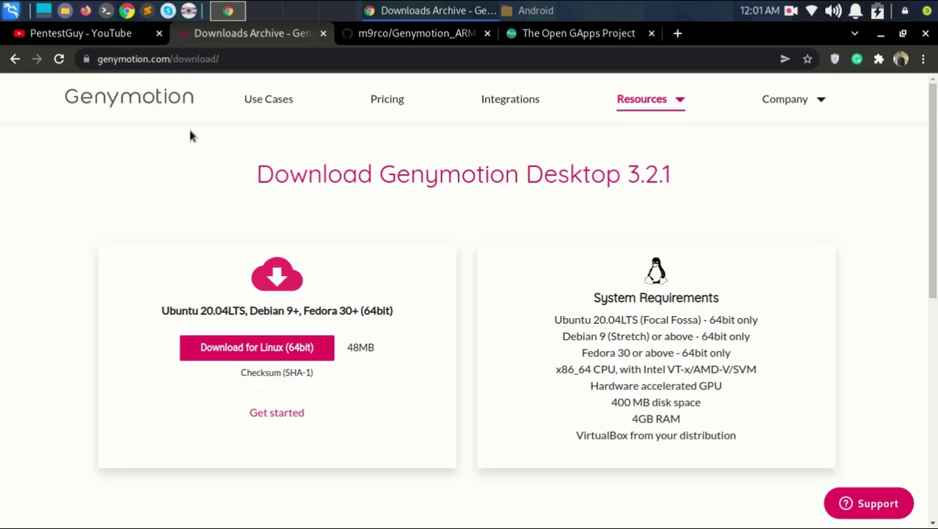
- Open a terminal window
key("ctrl+alt+t")
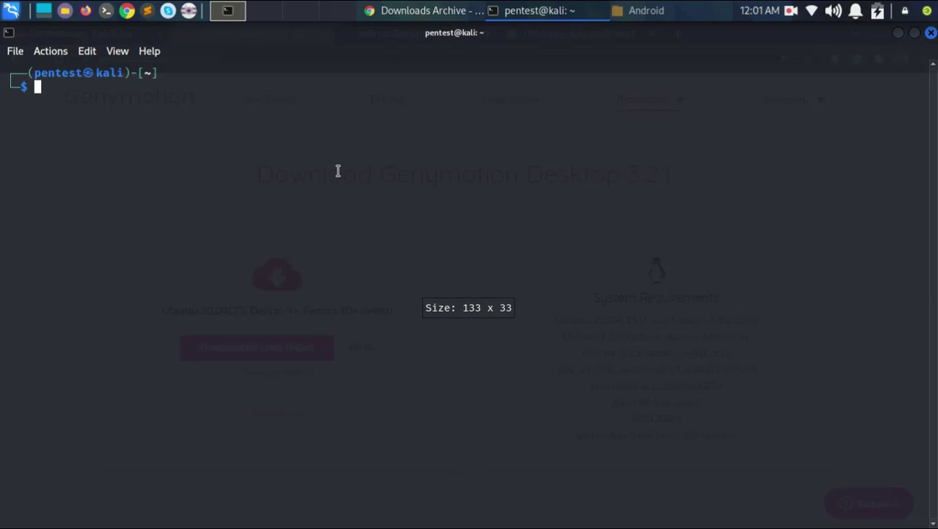
type("suod")
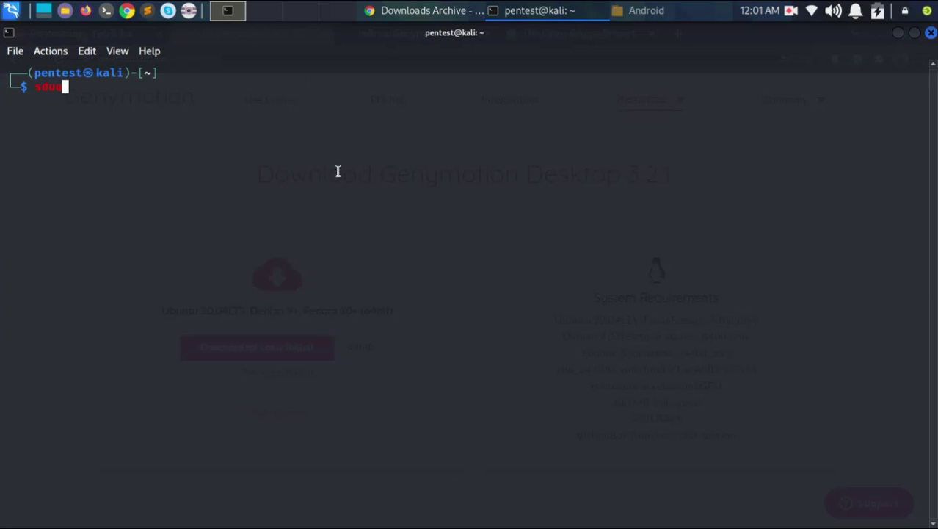
key("BackSpace")
key("BackSpace")
type("do ap")
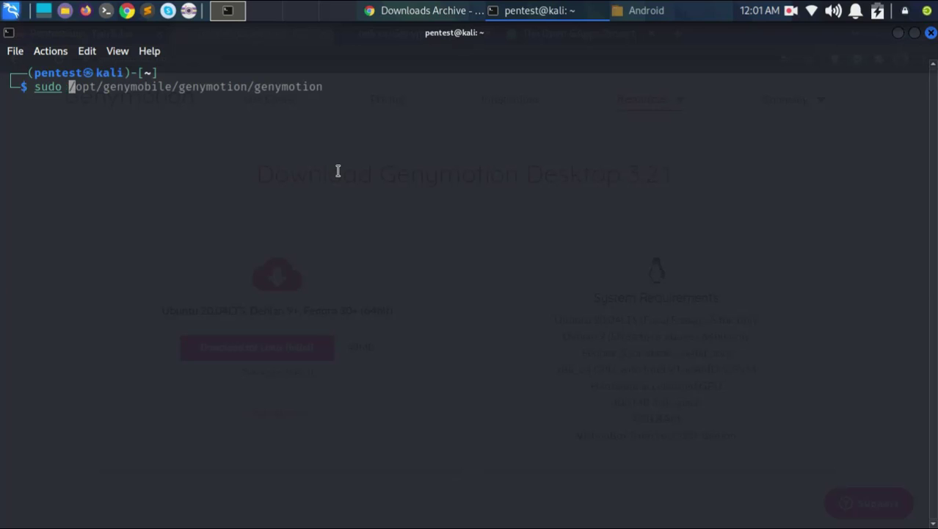
key("Right")
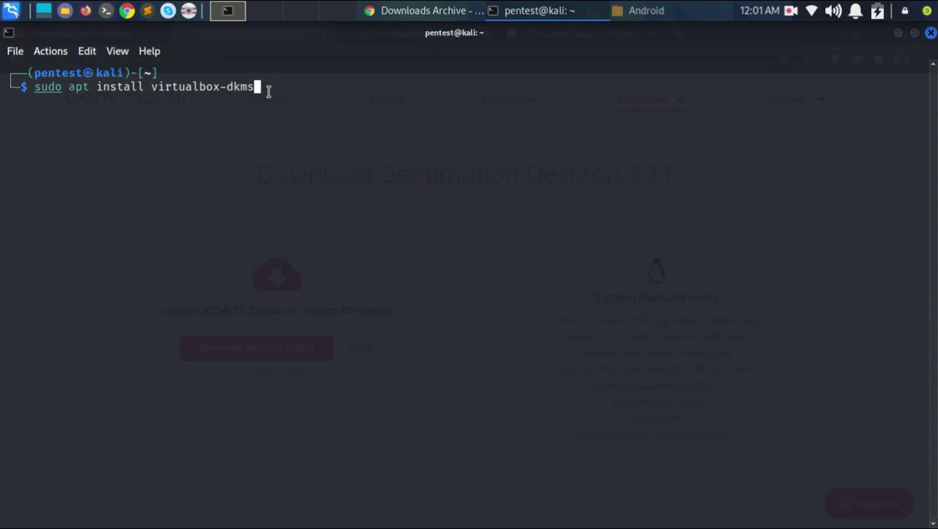
left_click_drag(268, 89, 149, 84)
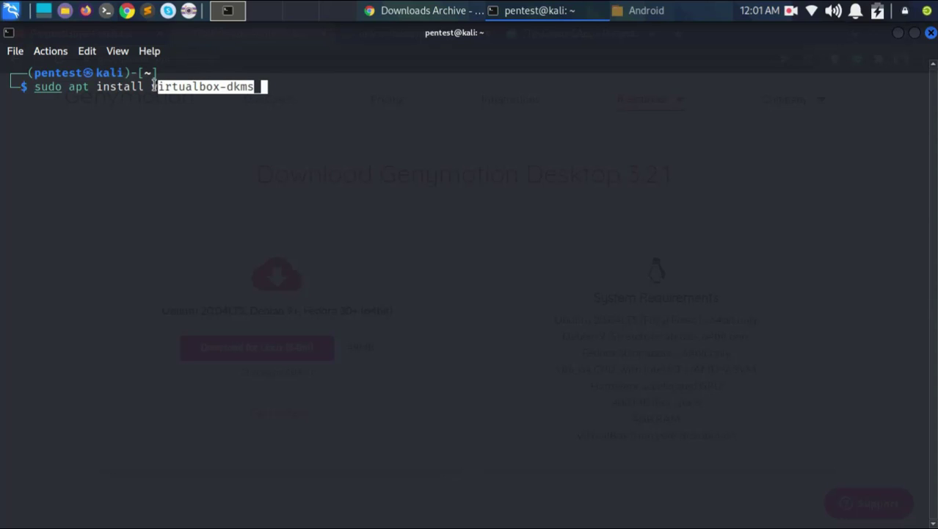
left_click(199, 103)
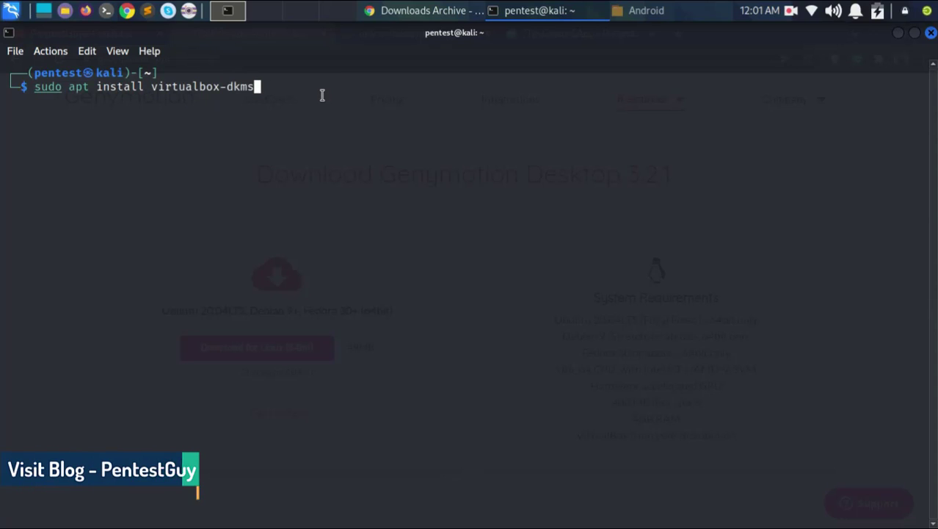
key("Left")
key("Left")
key("Left")
key("Left")
key("Left")
key("Left")
key("Left")
key("Left")
key("Left")
key("Left")
key("Left")
key("Left")
key("Left")
key("Left")
key("Left")
key("Left")
key("Left")
key("Left")
key("Left")
key("Left")
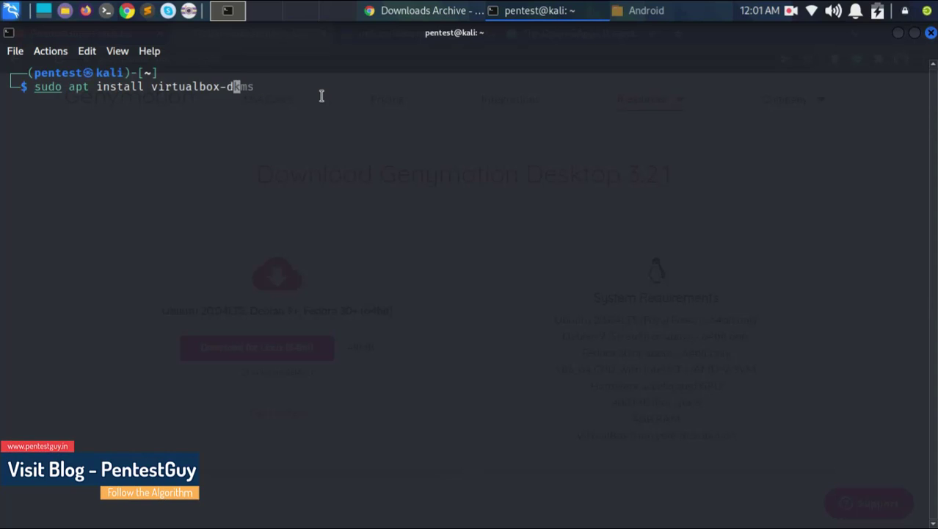
key("ctrl+u")
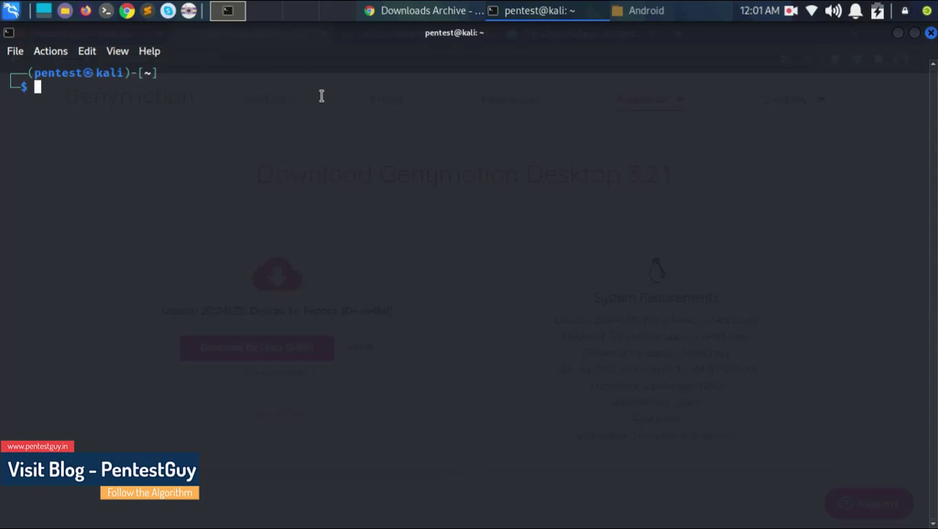
- Change to the Desktop/Android directory in the terminal and list its files
type("cd De")
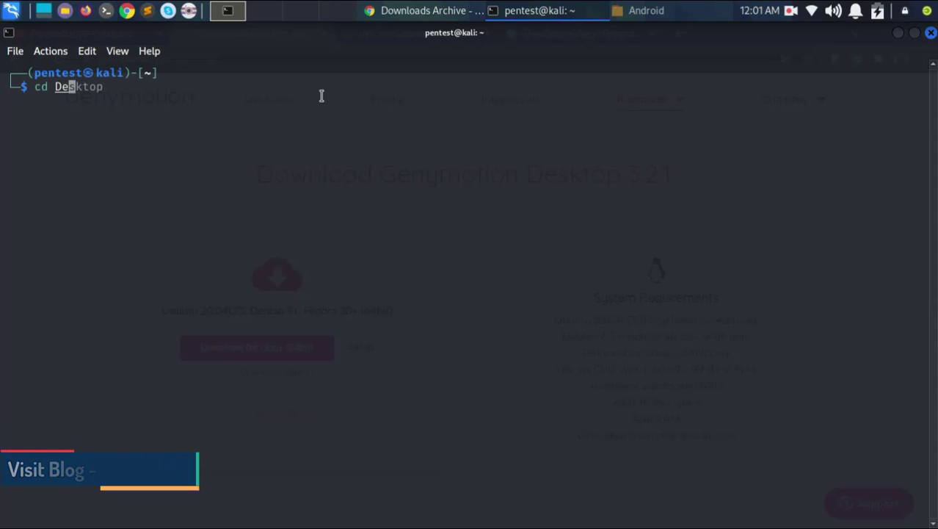
key("Tab")
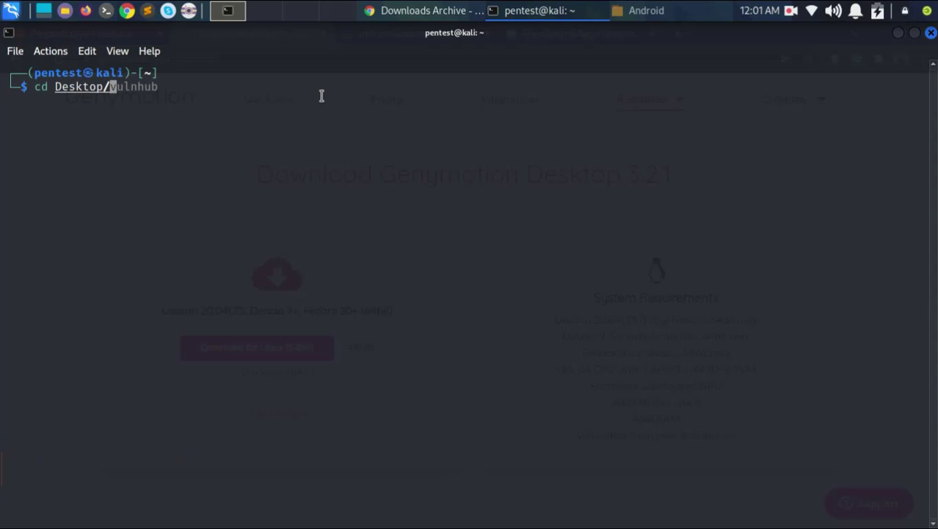
type("A")
key("Tab")
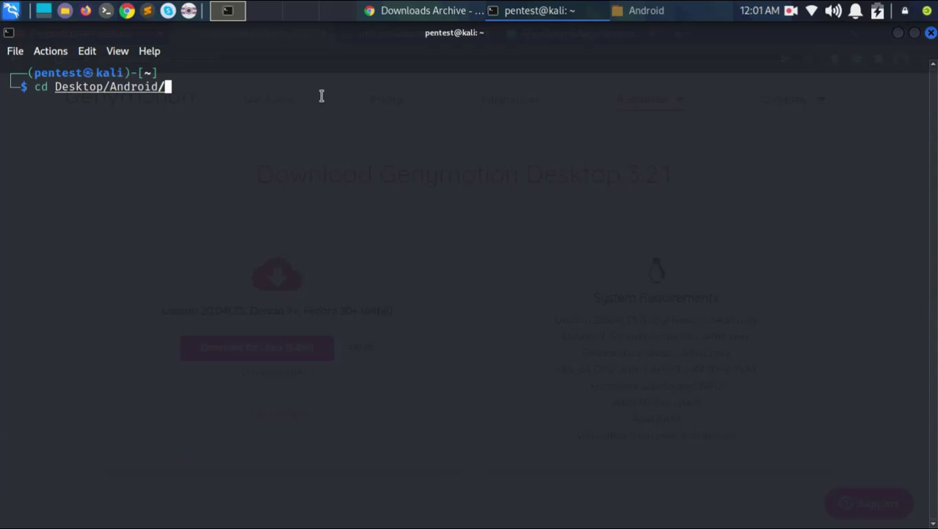
key("Return")
type("ls")
key("Return")
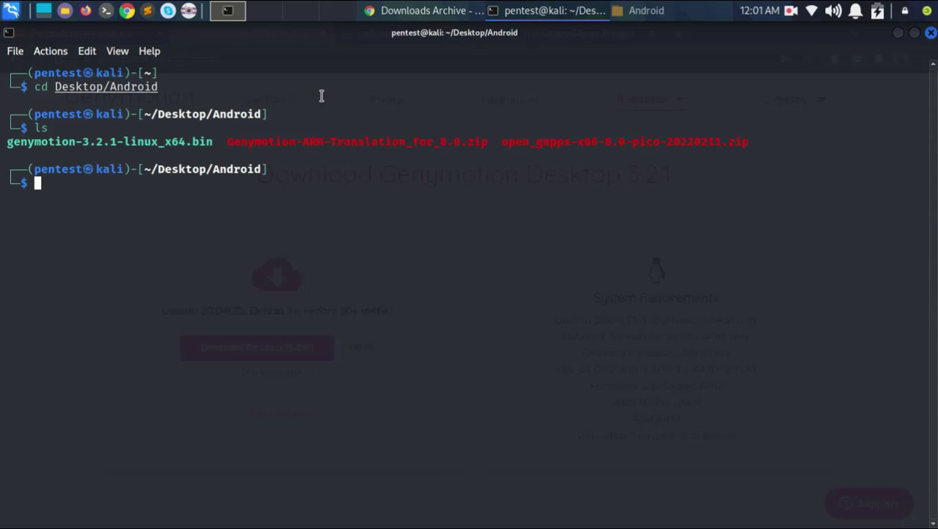
- Make the installer executable with chmod +x genymotion-3.2.1-linux_x64.bin
left_click_drag(214, 142, 9, 140)
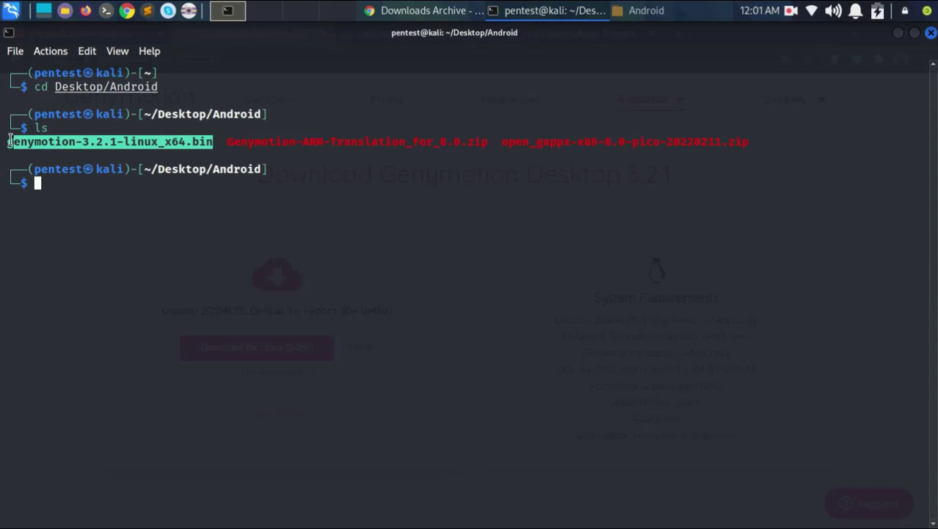
left_click(287, 240)
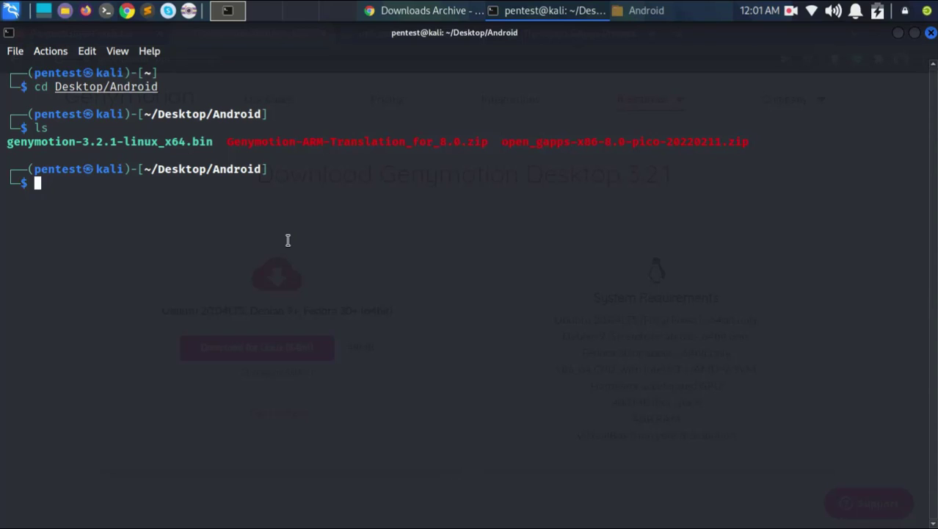
type("chmod")
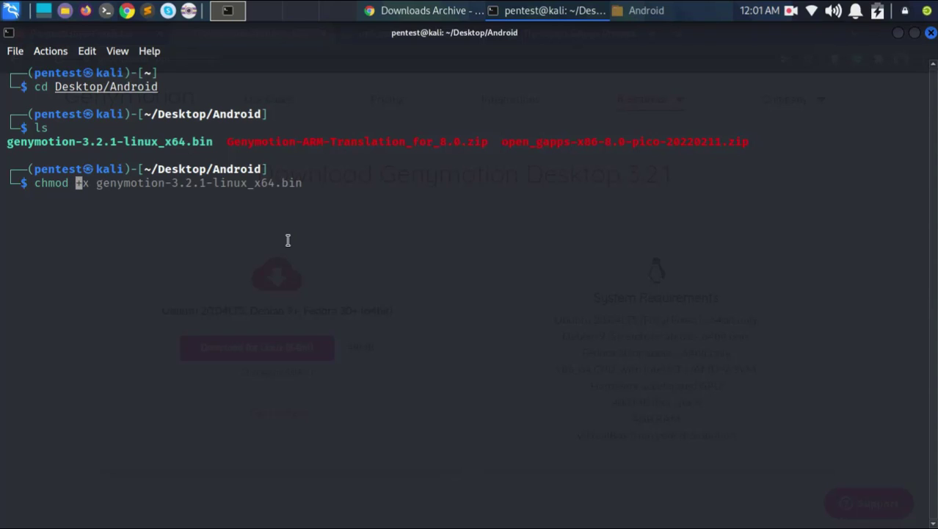
key("Right")
key("Return")
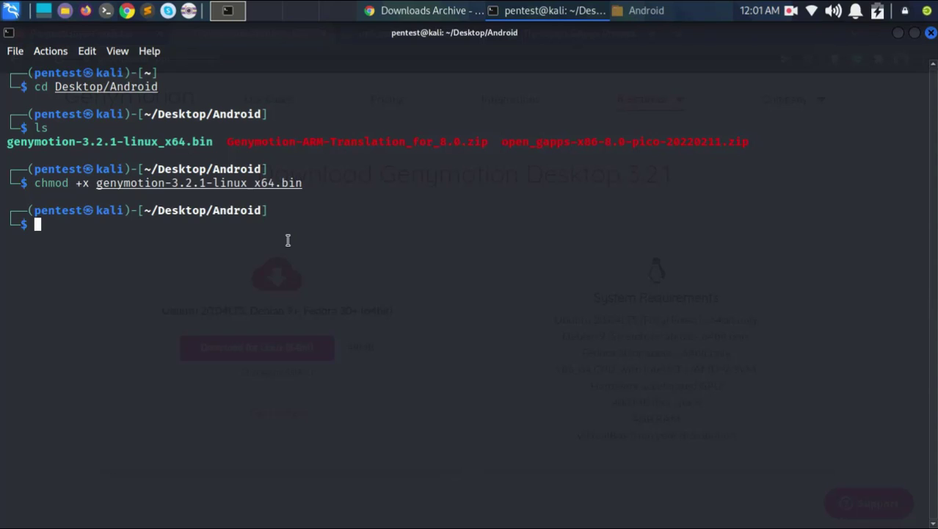
type("sudo ")
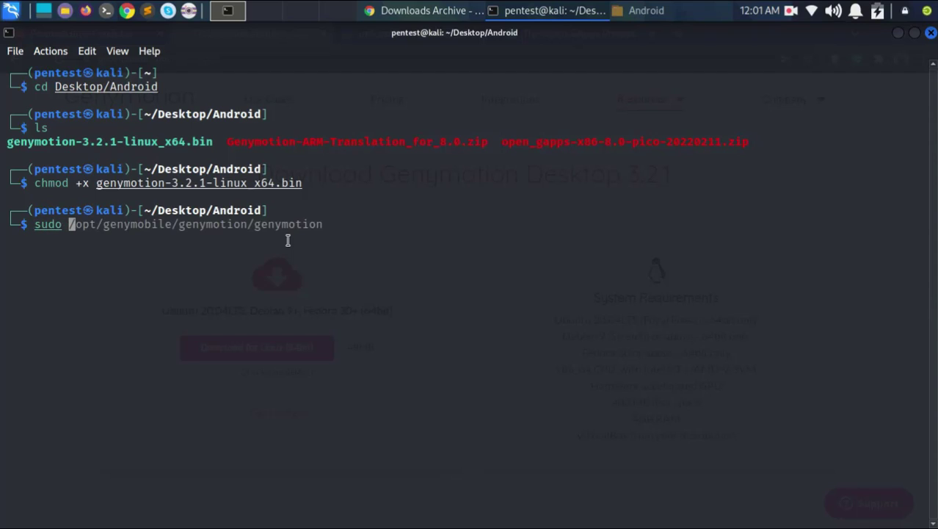
type("./g")
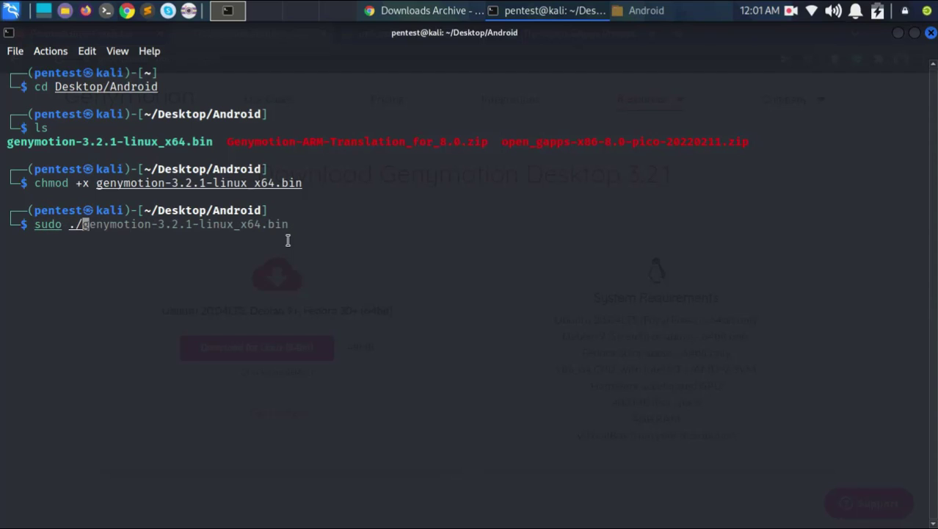
key("Tab")
left_click_drag(297, 224, 38, 228)
left_click(219, 257)
left_click_drag(288, 224, 27, 222)
left_click(192, 275)
- Launch VirtualBox to view its list of virtual machines, and minimize its window to return to the terminal
left_click(12, 14)
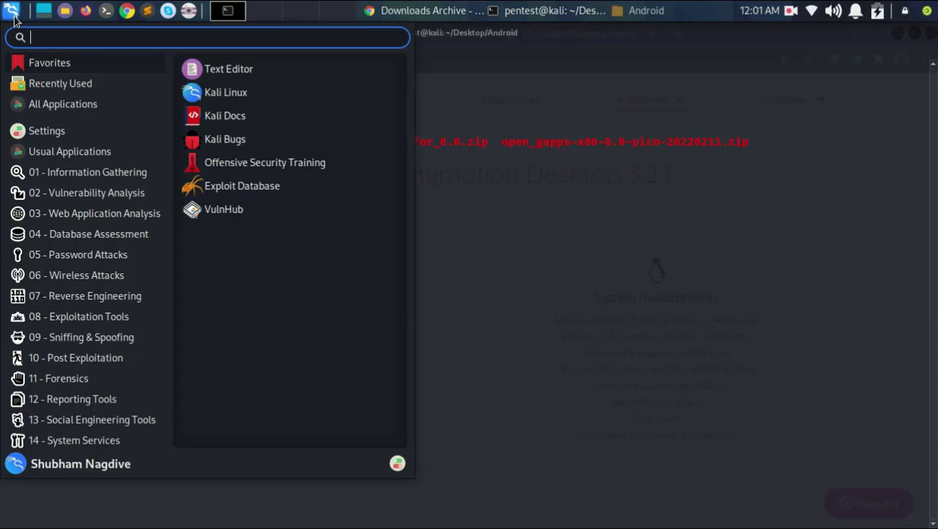
type("vit")
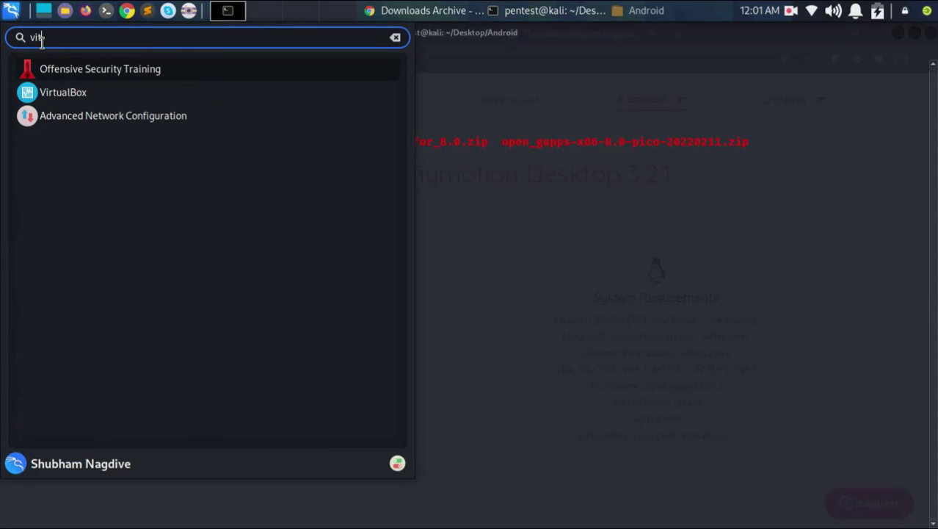
left_click(74, 92)
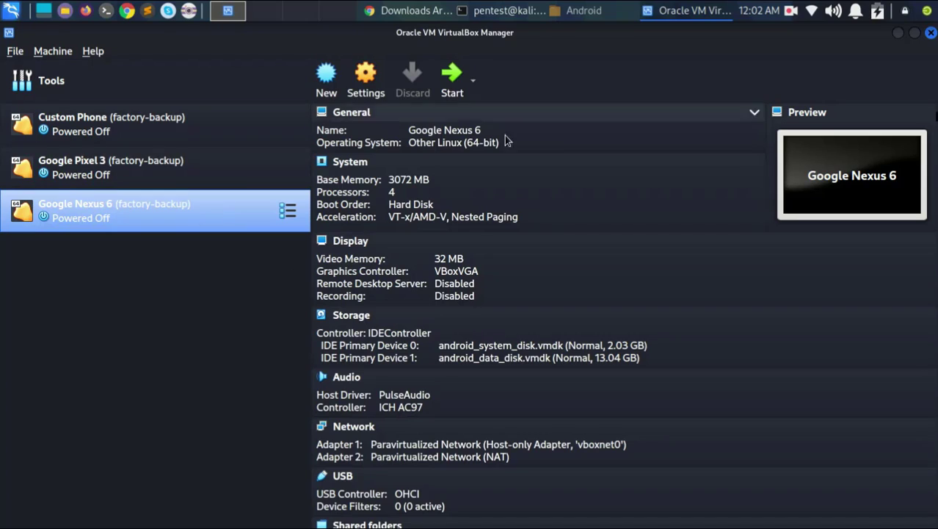
left_click(899, 34)
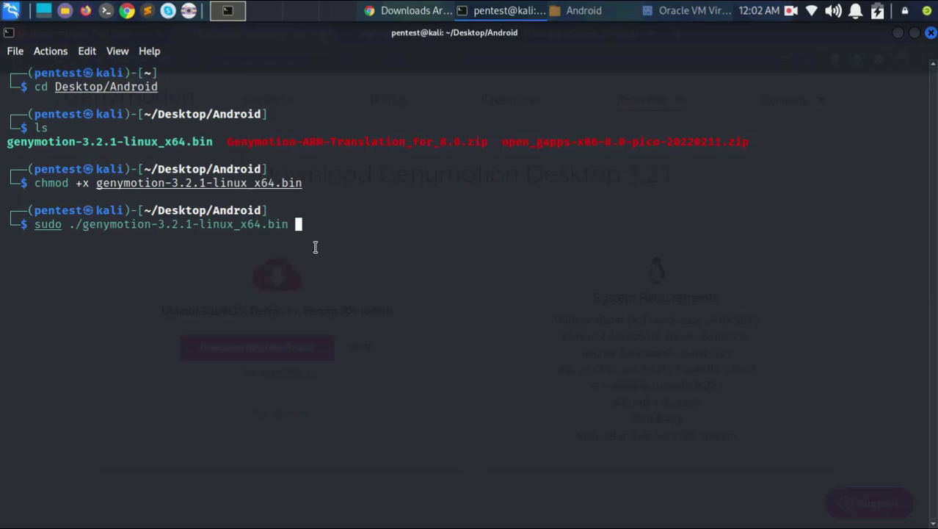
- Discard the unexecuted installer command at the prompt and clear the terminal screen
left_click_drag(294, 226, 82, 239)
double_click(64, 229)
left_click(285, 260)
key("Up")
key("Down")
key("Left")
key("Left")
key("Left")
key("Left")
key("Left")
key("Left")
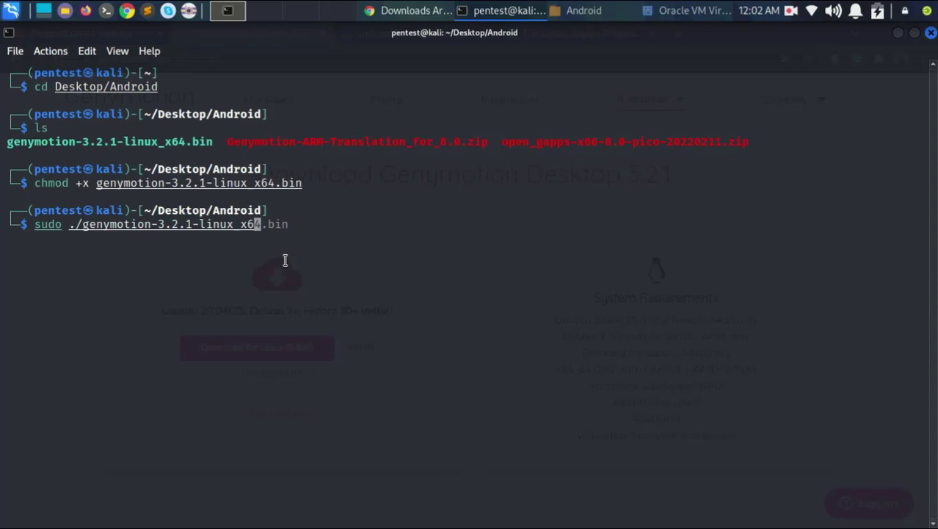
key("Left")
key("Left")
key("Left")
key("Left")
key("Left")
key("Left")
key("Left")
key("Left")
key("Left")
key("Left")
key("Left")
key("Left")
key("Left")
key("Left")
key("Left")
key("Left")
key("Left")
key("Left")
key("Left")
key("Left")
key("Up")
key("Down")
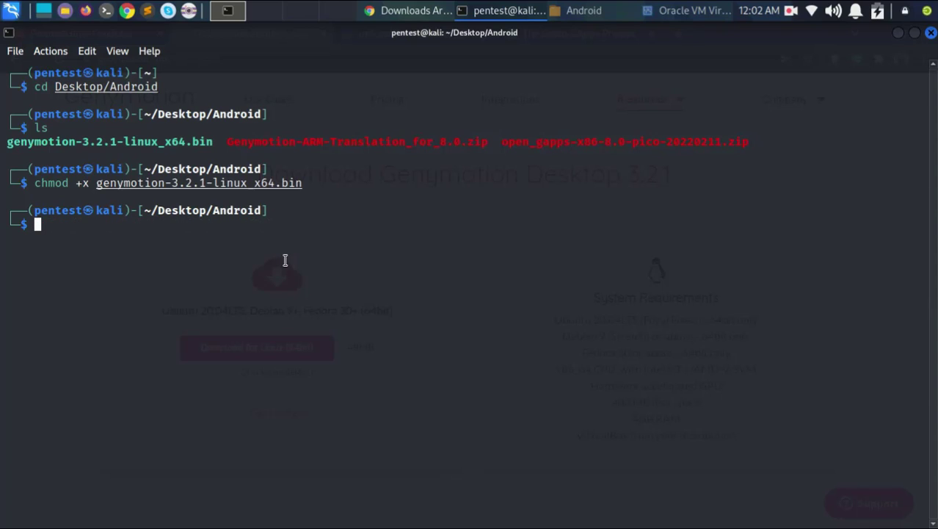
key("Up")
key("Down")
type("clear")
key("Return")
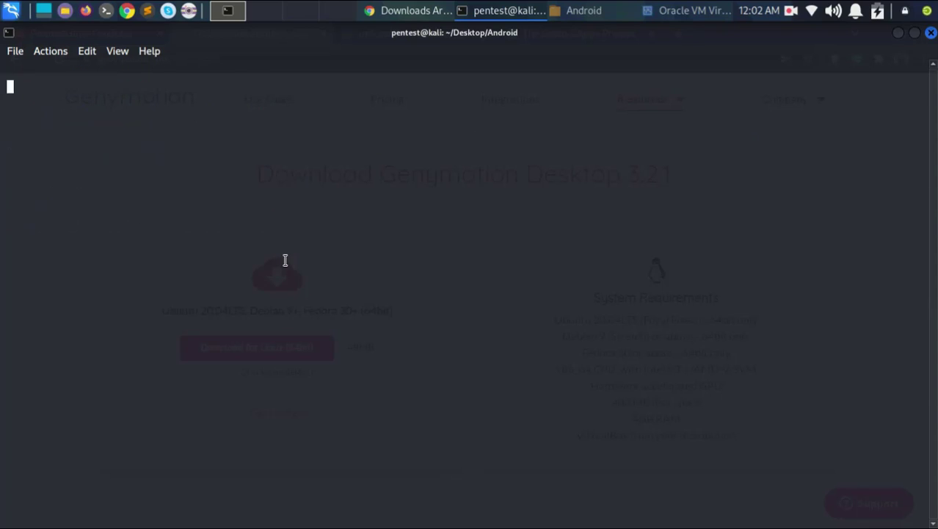
- Change to the /opt/genymobile/genymotion directory in the terminal
type("cd ")
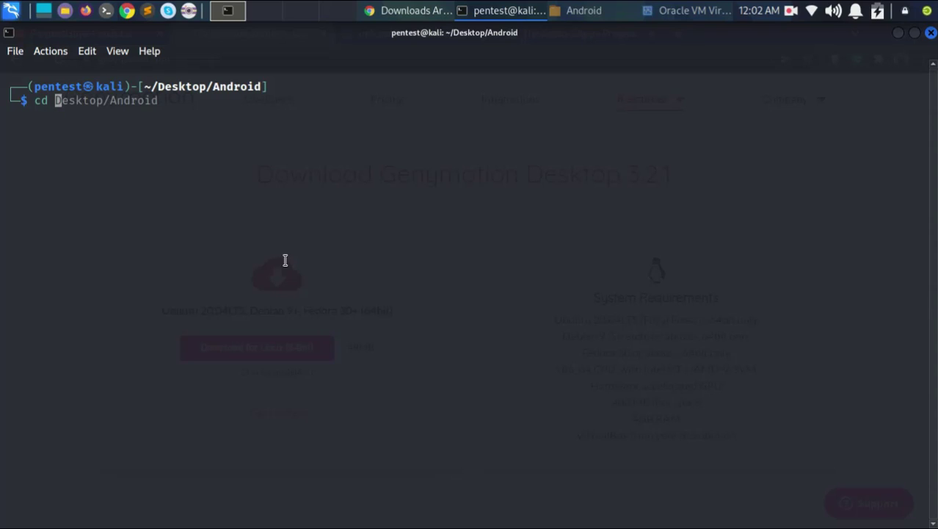
type("/opt/")
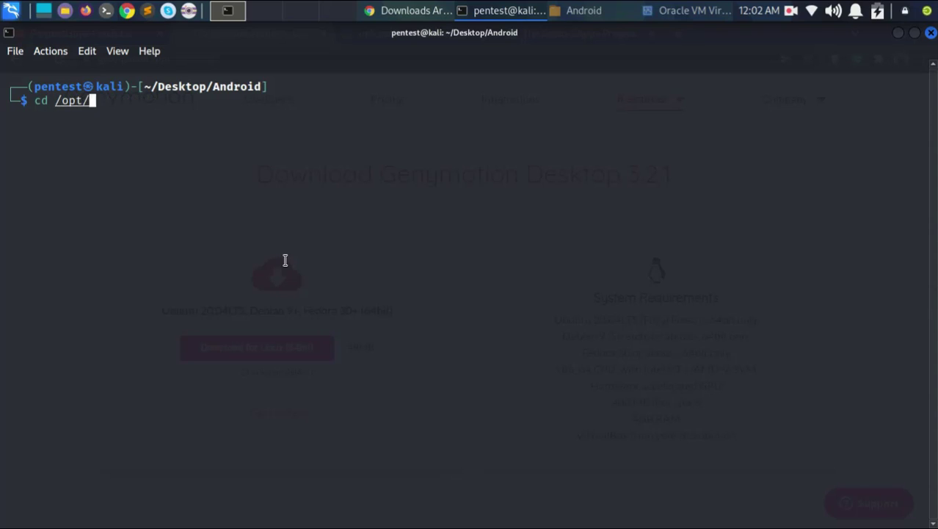
type("gen")
key("Tab")
type("g")
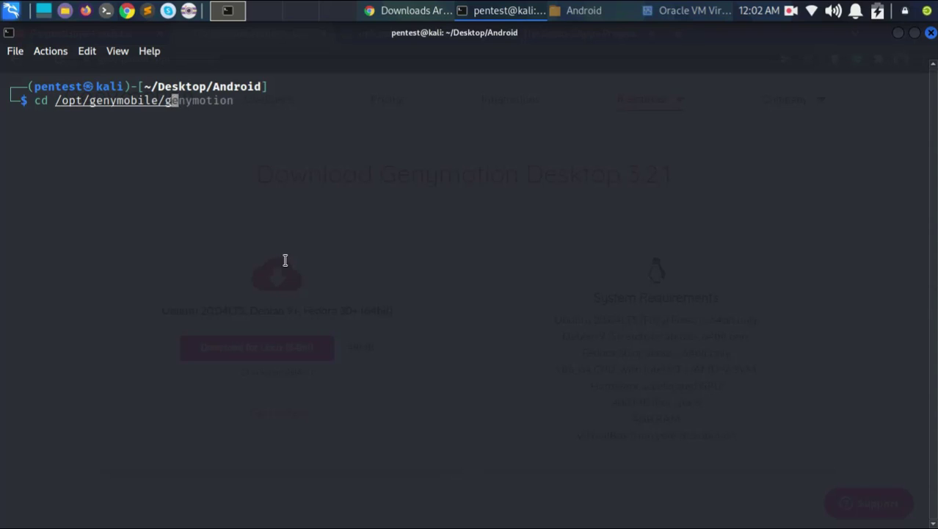
key("Tab")
key("Return")
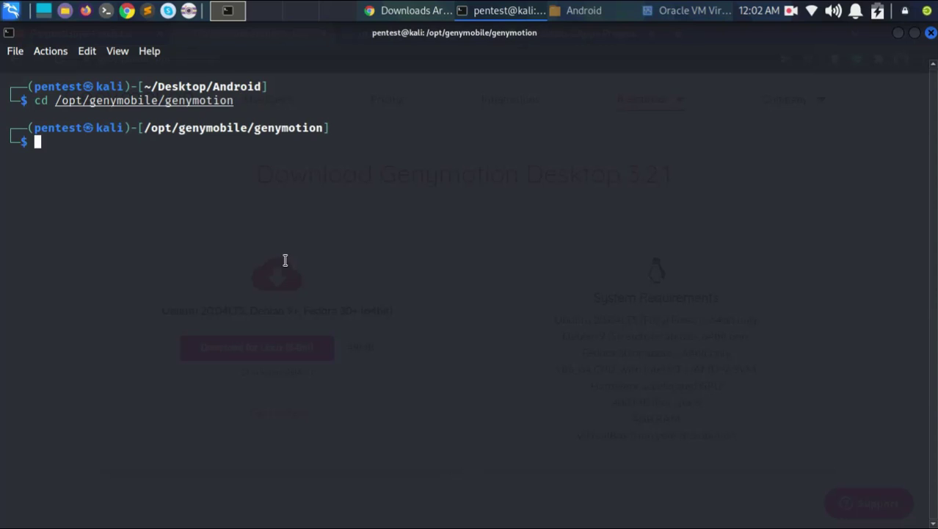
- List the contents of the genymotion directory and locate the genymotion executable
left_click_drag(56, 101, 256, 100)
left_click(311, 121)
type("ls")
key("Return")
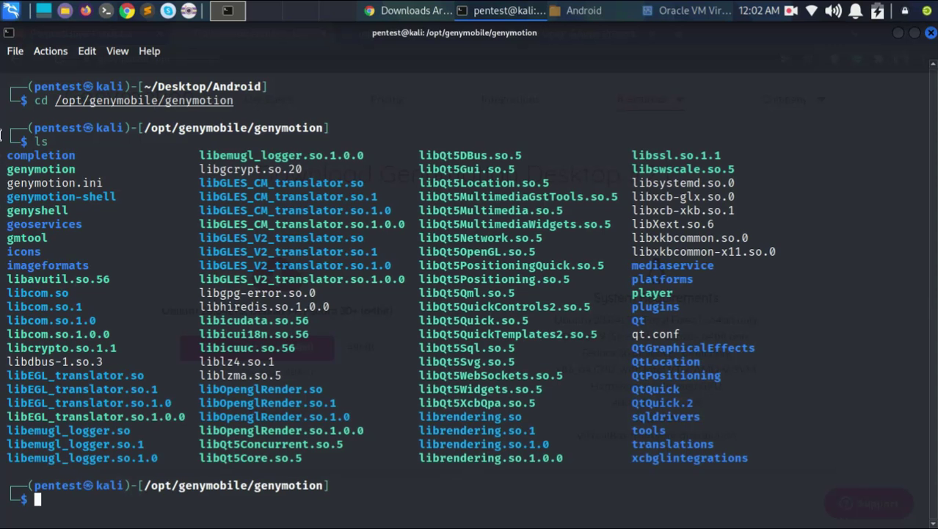
left_click_drag(2, 133, 599, 479)
left_click(670, 370)
double_click(24, 170)
- Clear the terminal, launch Genymotion with ./genymotion, and dismiss the "What's new in 3.2.1" notification
type("clea")
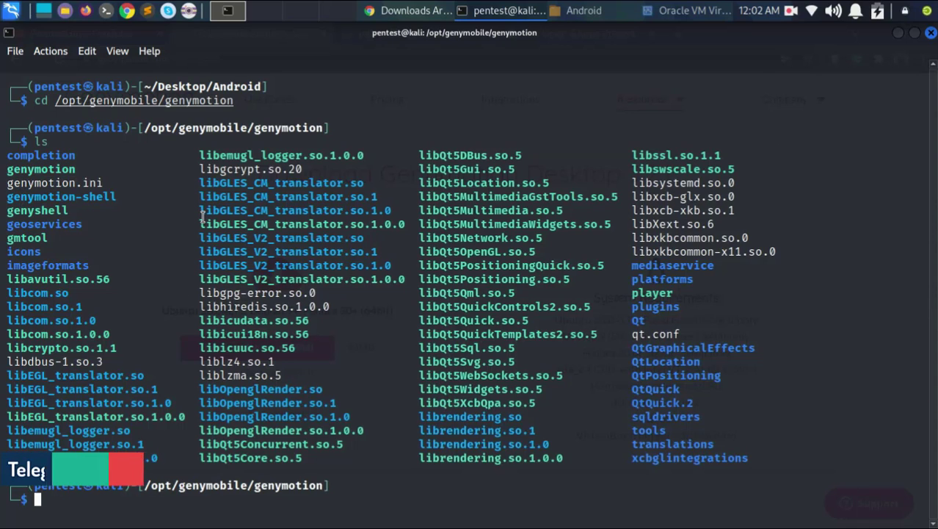
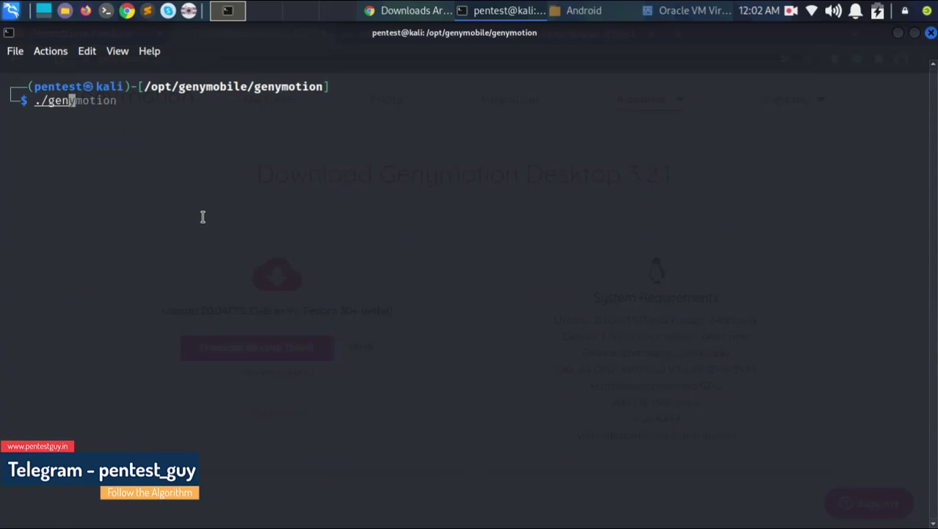
key("Return")
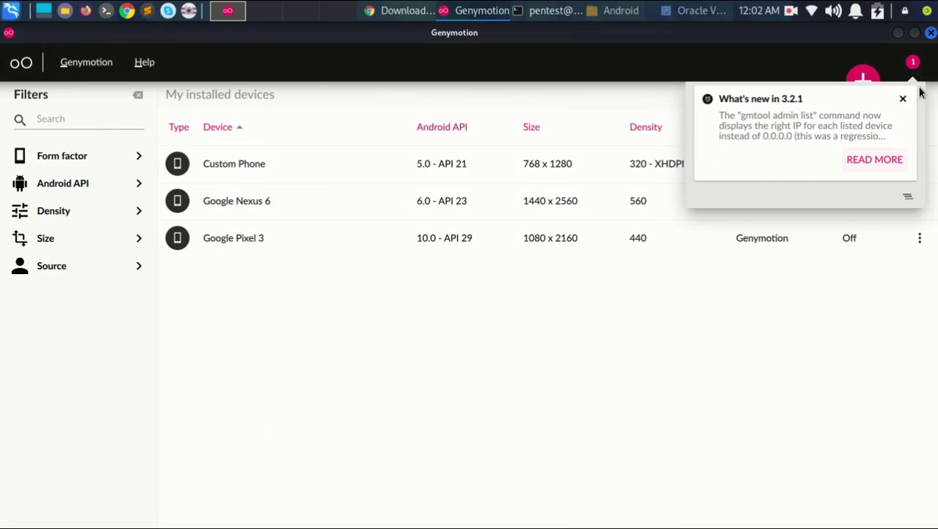
left_click(902, 101)
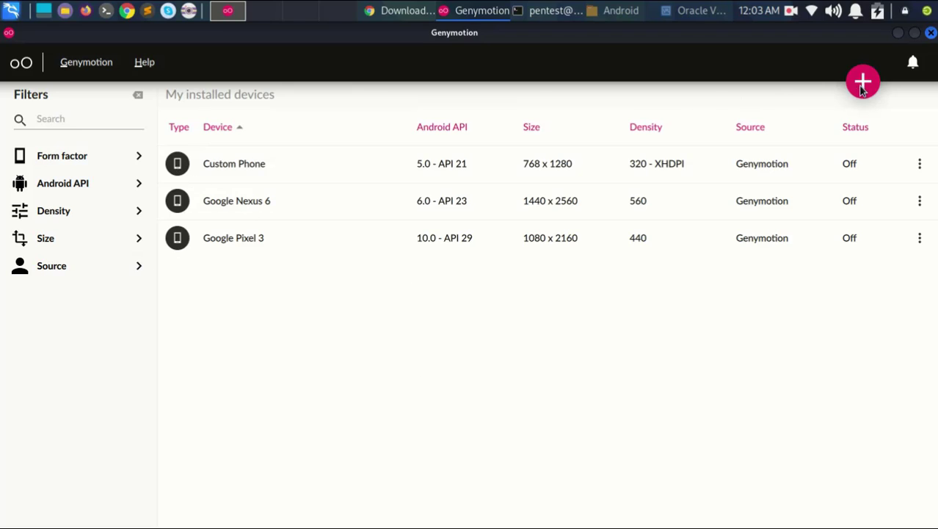
- Review the account and license settings in Genymotion, and close the Settings window
left_click(103, 64)
left_click(92, 97)
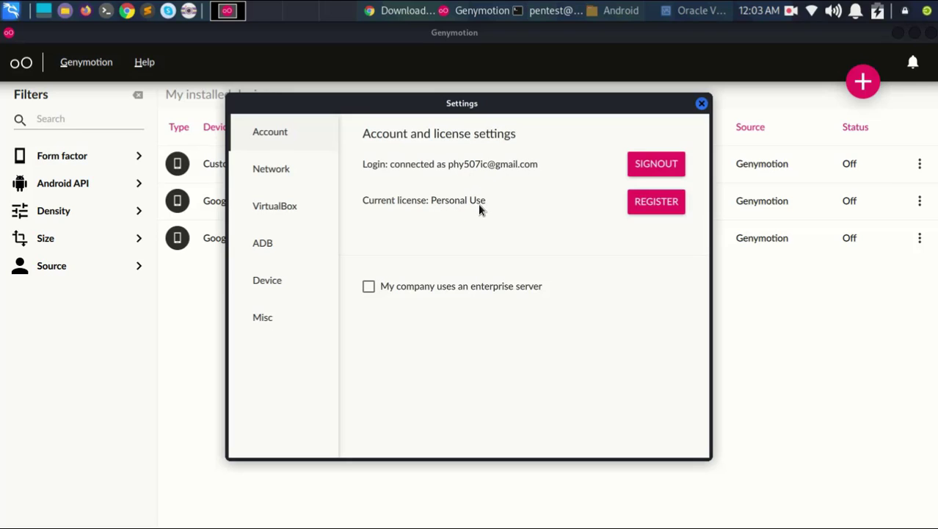
left_click(702, 105)
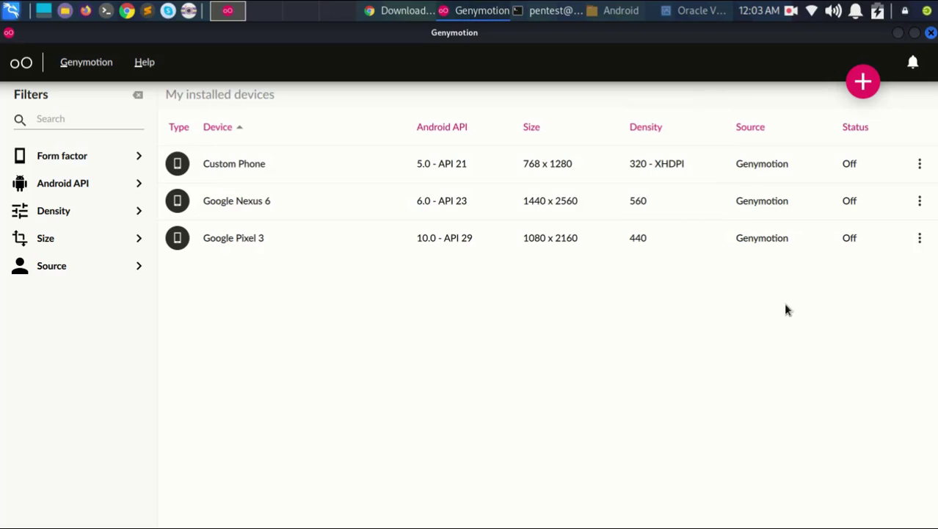
- Begin a new virtual device installation, filtering by Android 8.0 - API 26 and choosing the Custom Phone template
left_click(863, 83)
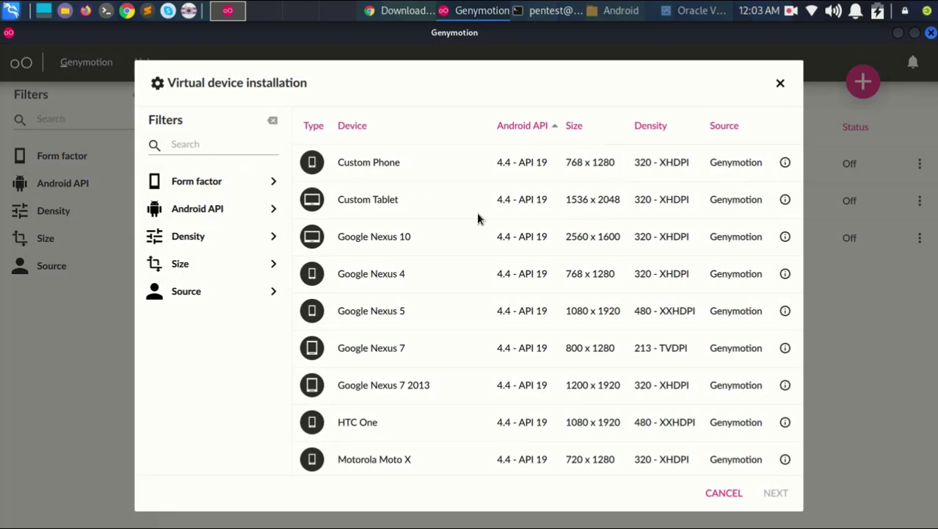
left_click(222, 211)
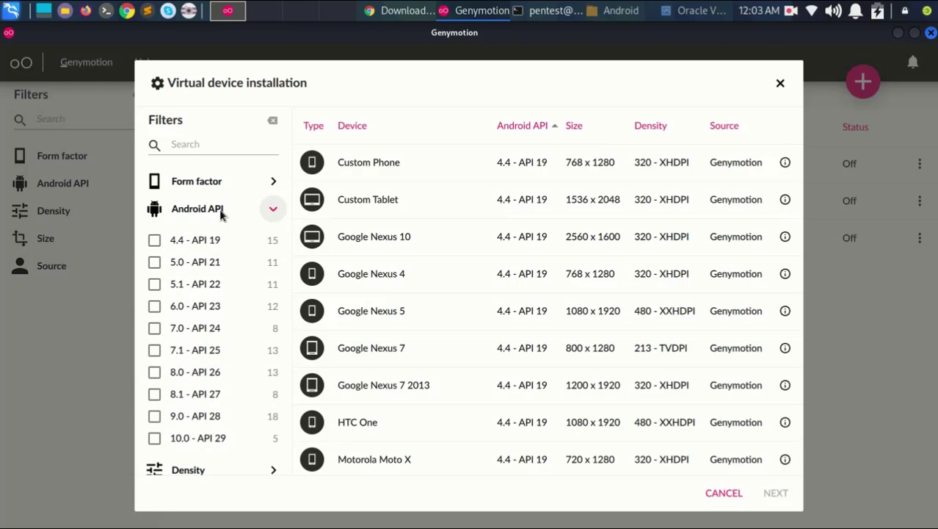
left_click(155, 373)
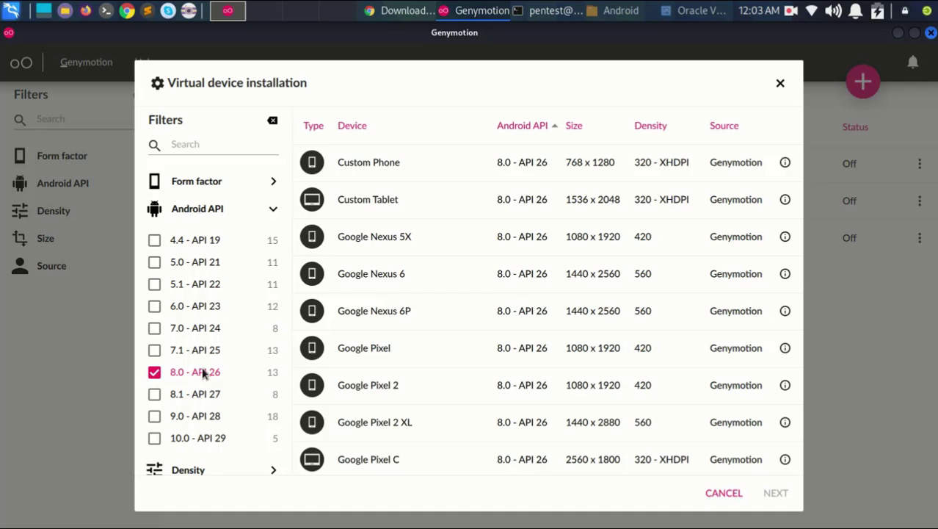
left_click(399, 172)
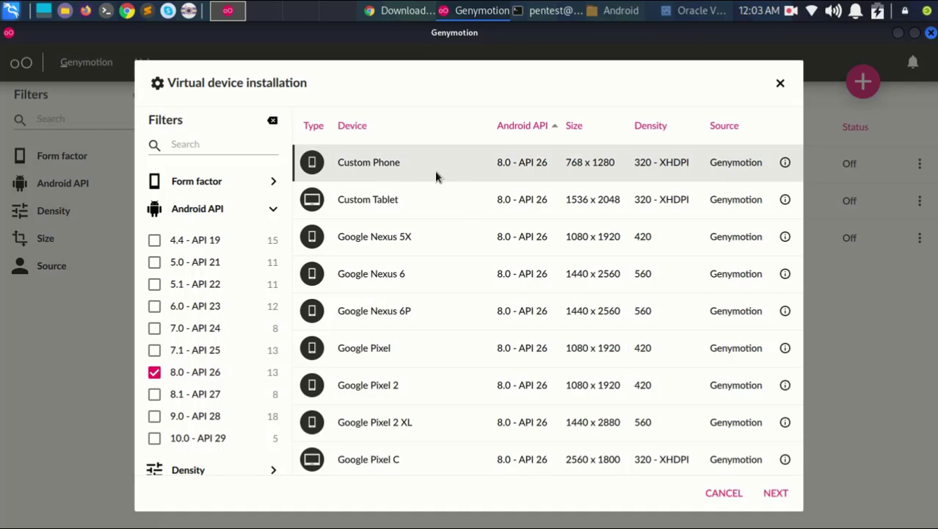
left_click(768, 500)
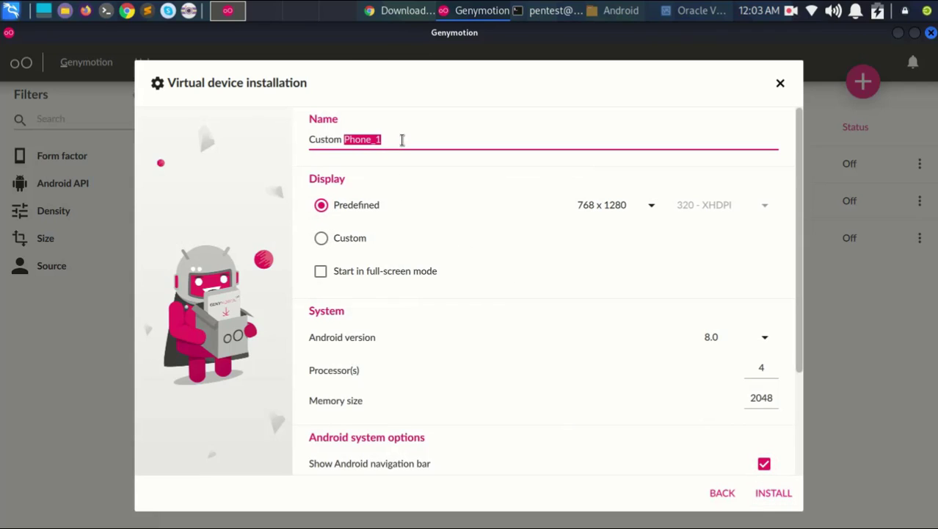
- Name the virtual device Pentest and install it with the default display, system and NAT network settings
key("BackSpace")
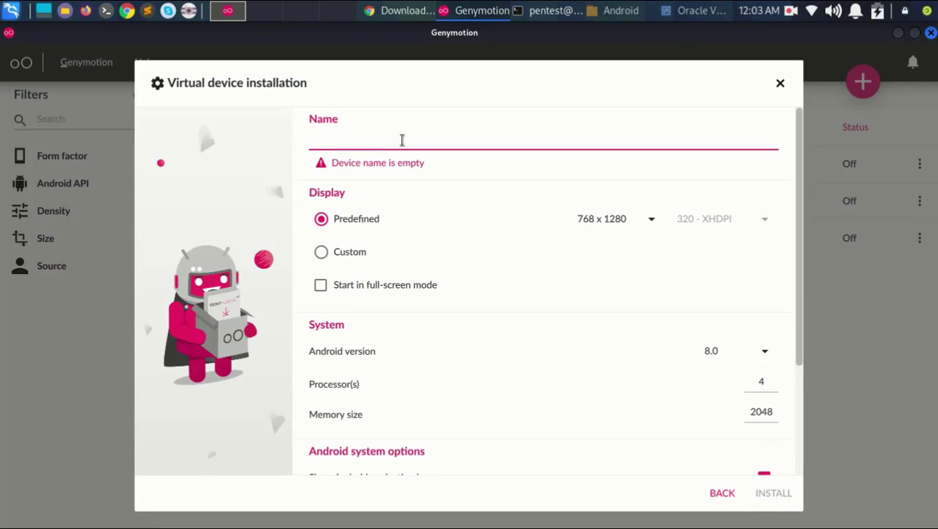
type("Pentest")
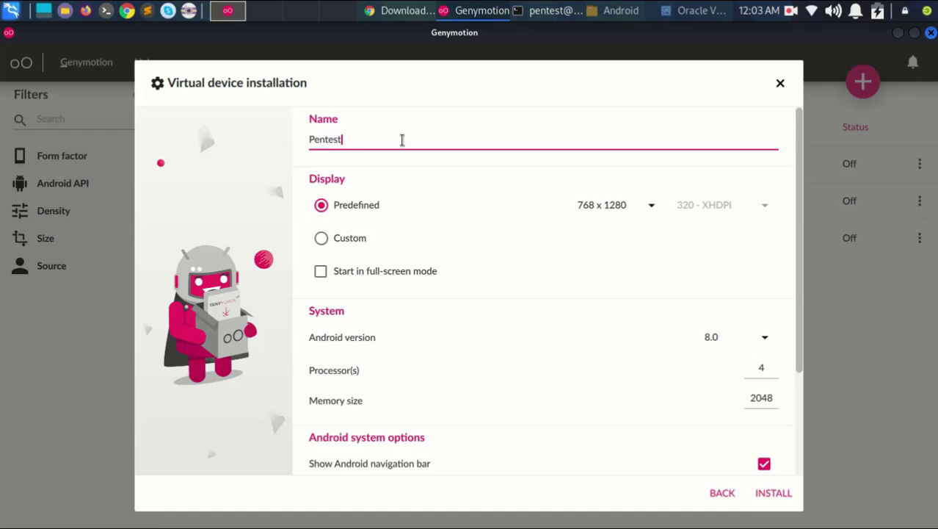
scroll(621, 352, "down", 4)
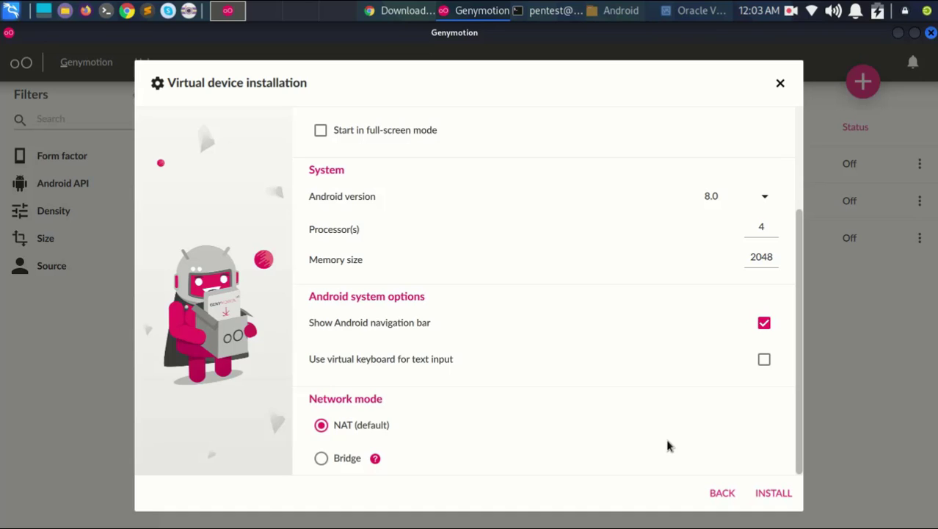
left_click(775, 496)
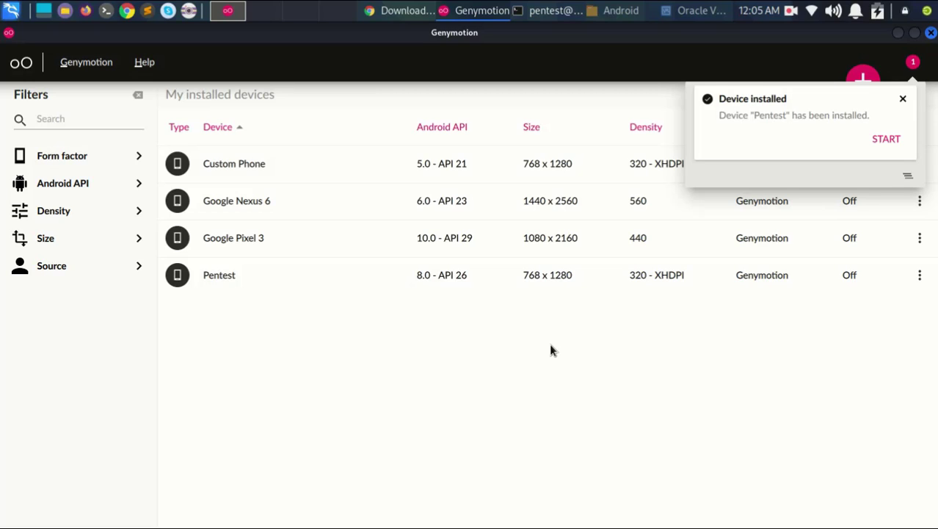
- Start the Pentest virtual device and move its startup window clear of the device list's centre
double_click(489, 283)
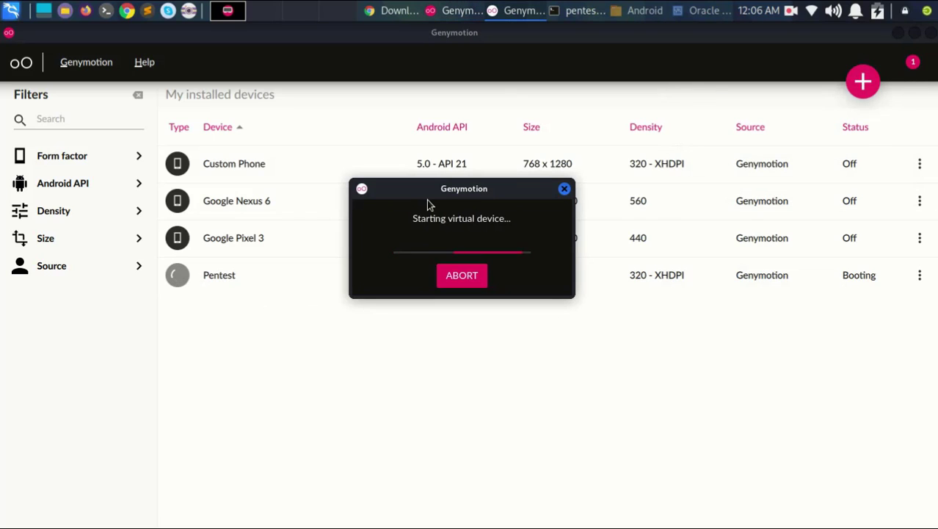
left_click_drag(431, 197, 713, 186)
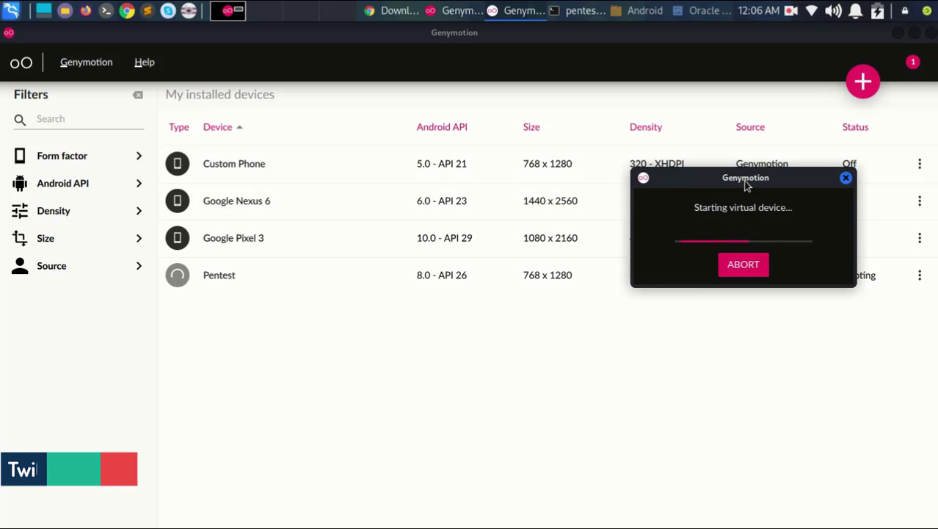
left_click_drag(745, 186, 773, 188)
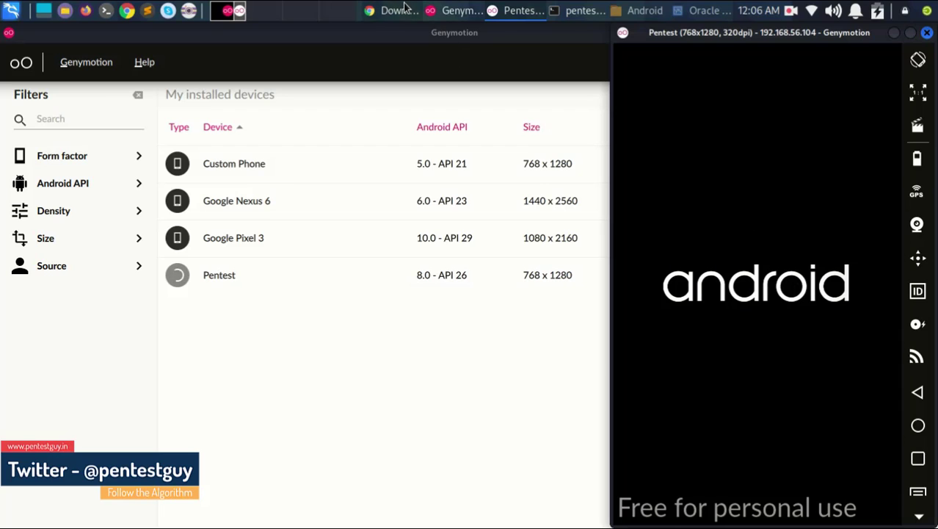
- Switch to Chrome and open the Genymotion-ARM-Translation_for_8.0.zip page from the Android version mapping in the Genymotion_ARM_Translation repository
left_click(396, 11)
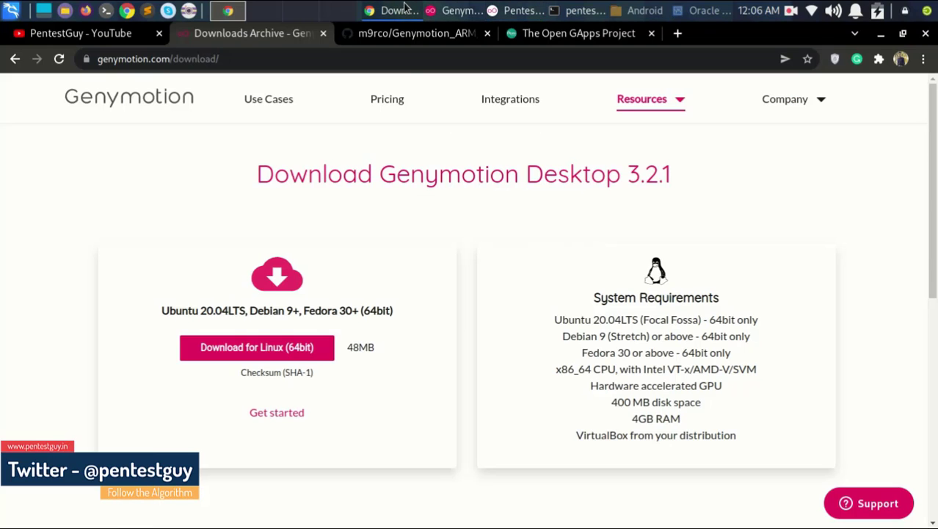
left_click(409, 38)
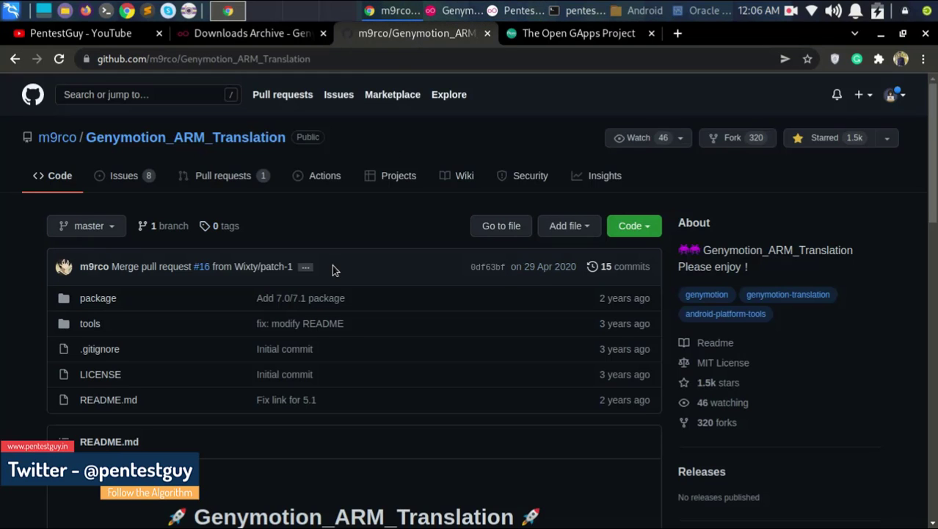
scroll(285, 343, "down", 3)
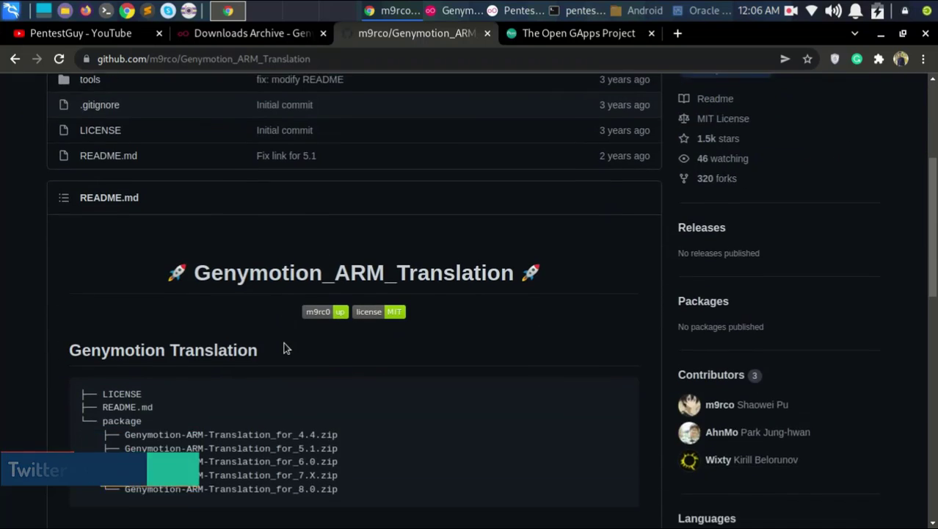
scroll(242, 349, "down", 3)
scroll(125, 396, "down", 1)
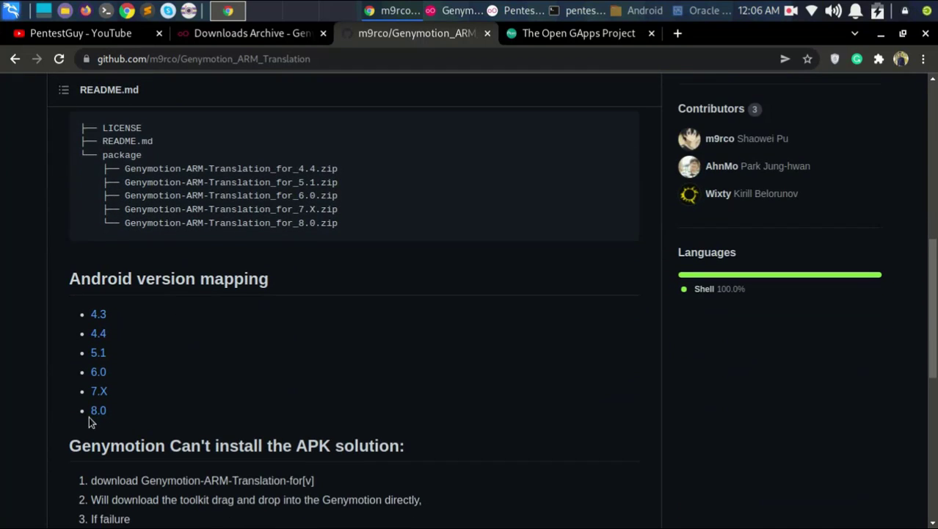
left_click(100, 414)
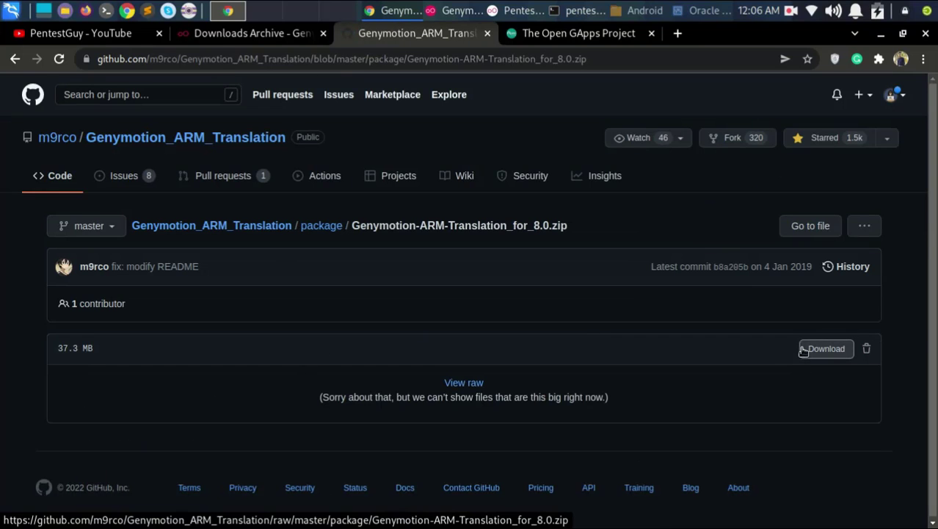
- Examine the platform, Android version and variant choices on the Open GApps download page
left_click(547, 40)
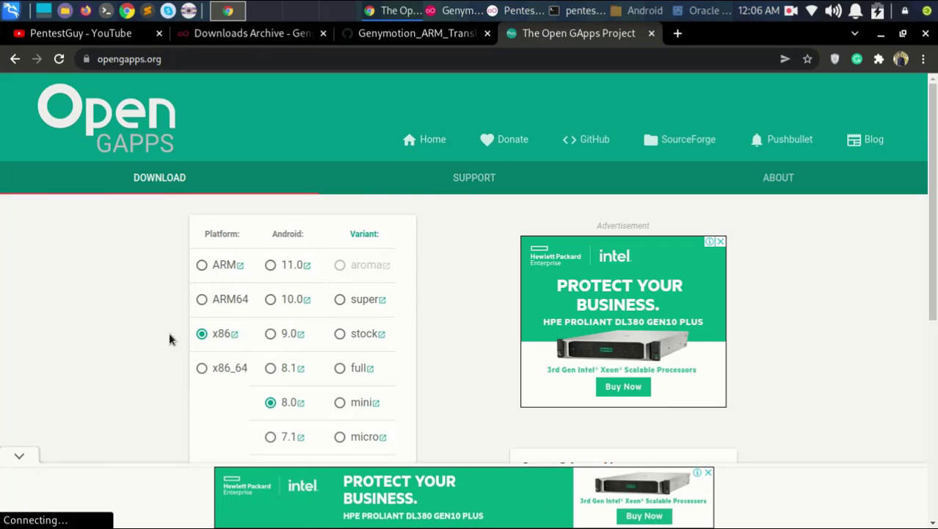
scroll(168, 338, "down", 2)
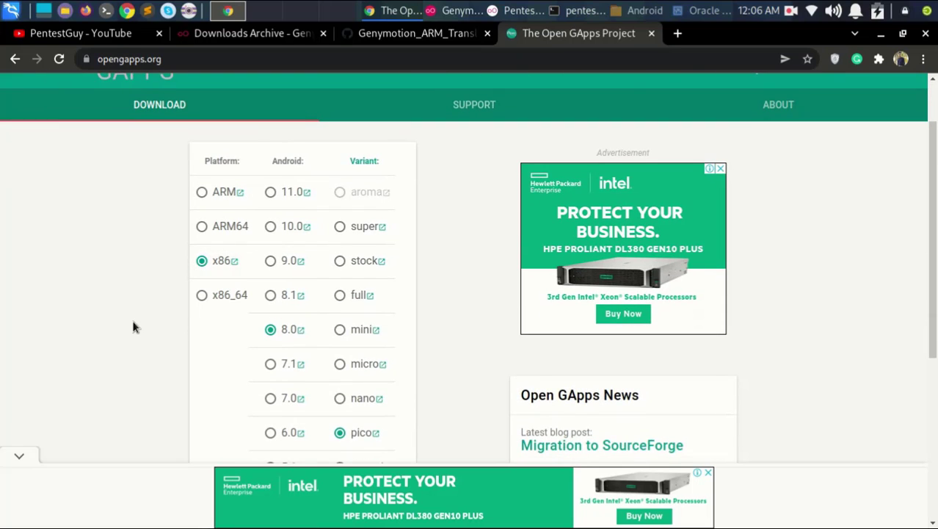
scroll(398, 407, "down", 2)
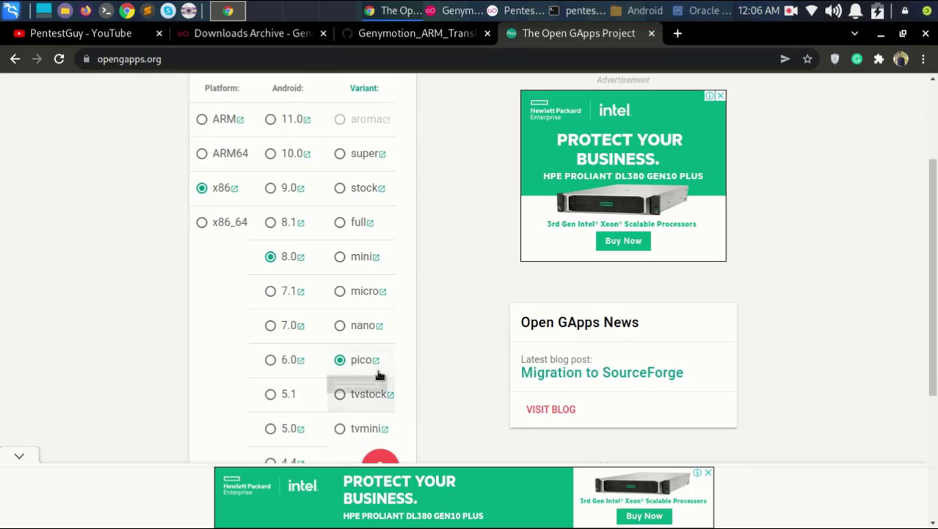
scroll(425, 363, "down", 1)
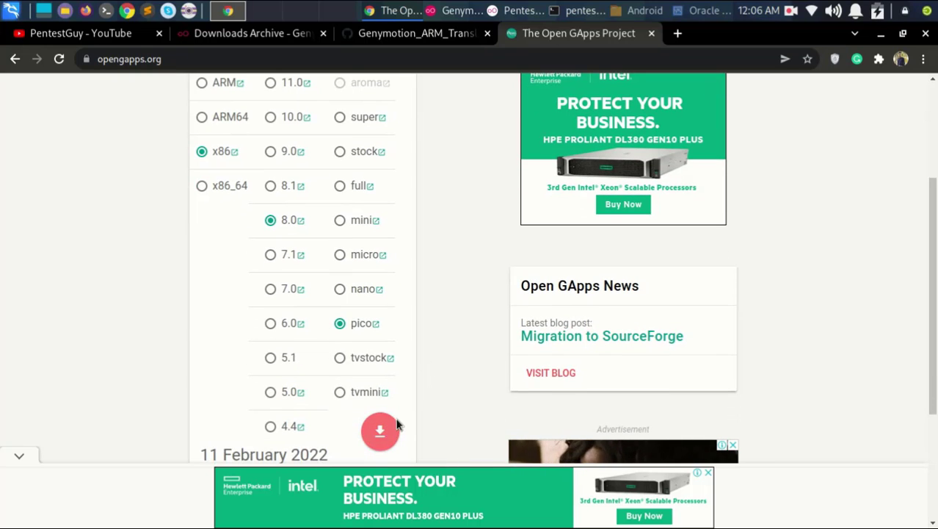
scroll(458, 351, "up", 1)
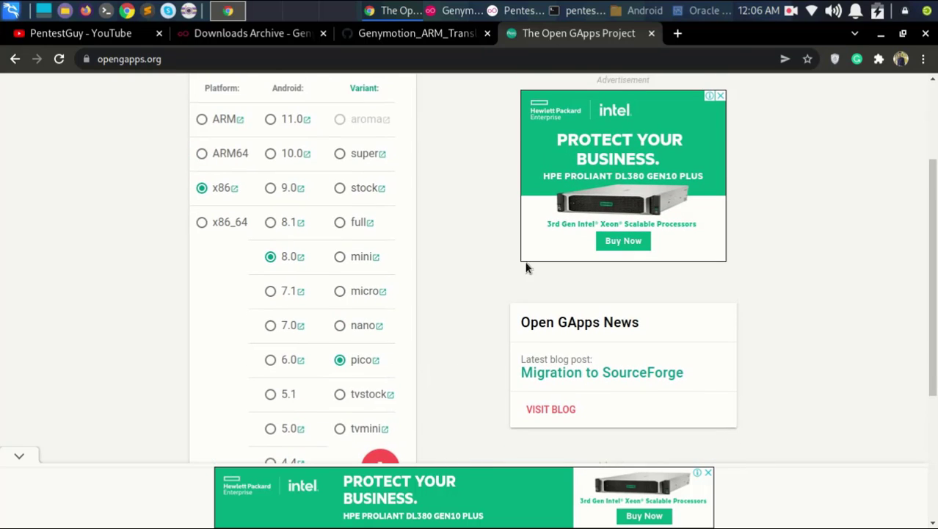
- Minimize the browser, switch to the Android folder in the file manager, and bring the Pentest device window in front of it
left_click(879, 39)
left_click(637, 11)
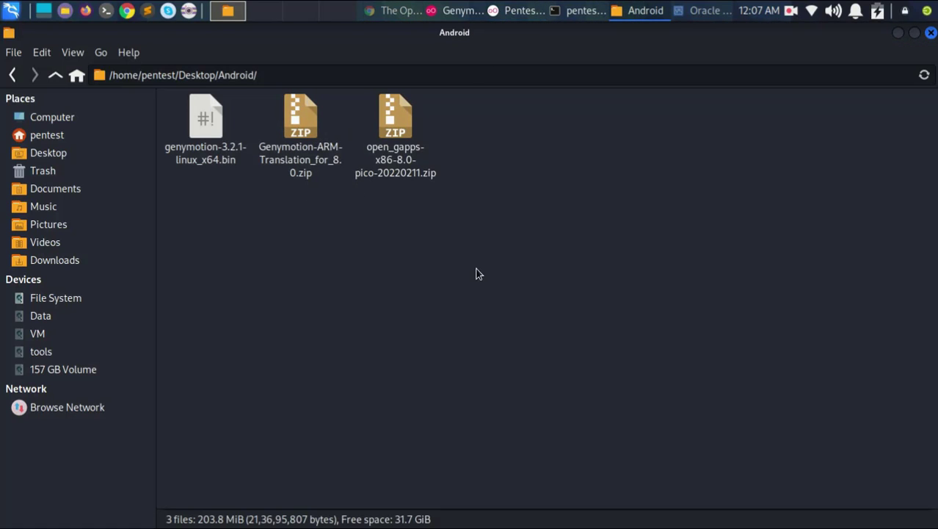
left_click(497, 12)
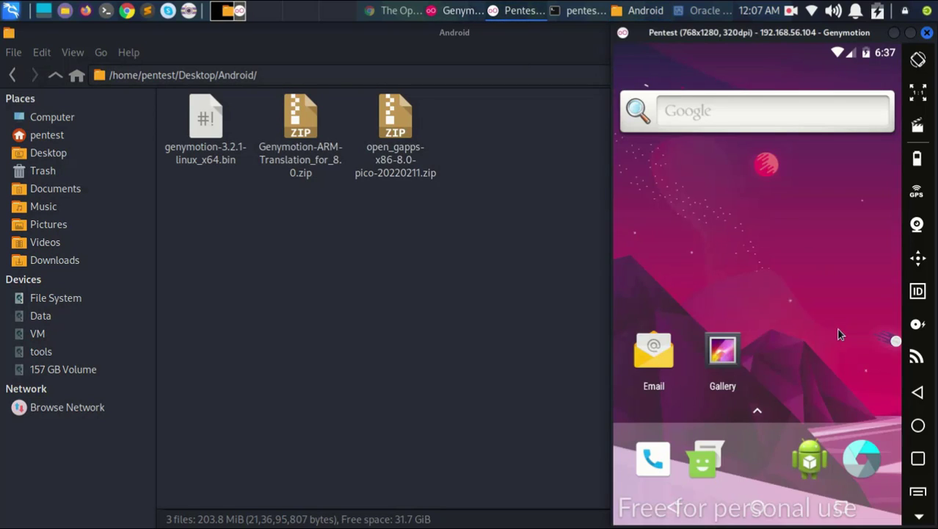
left_click(918, 519)
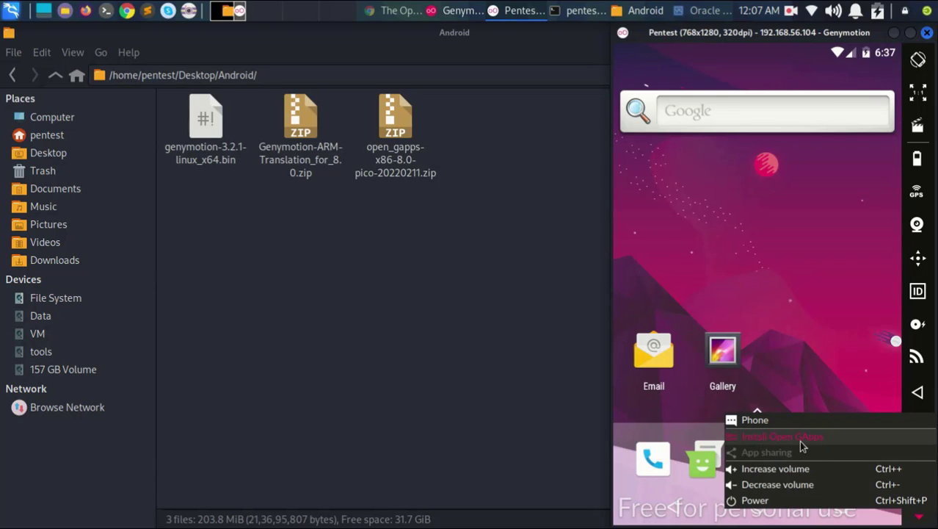
left_click(534, 331)
left_click(436, 272)
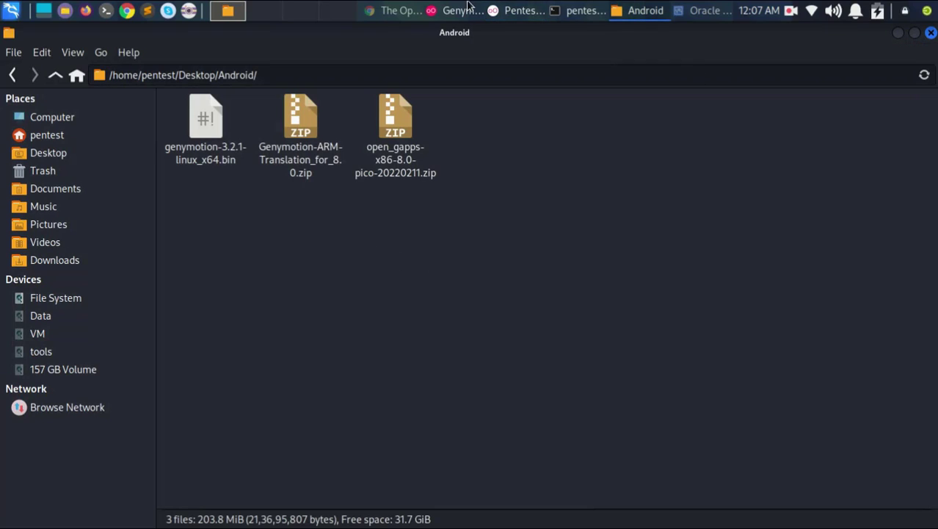
left_click(499, 11)
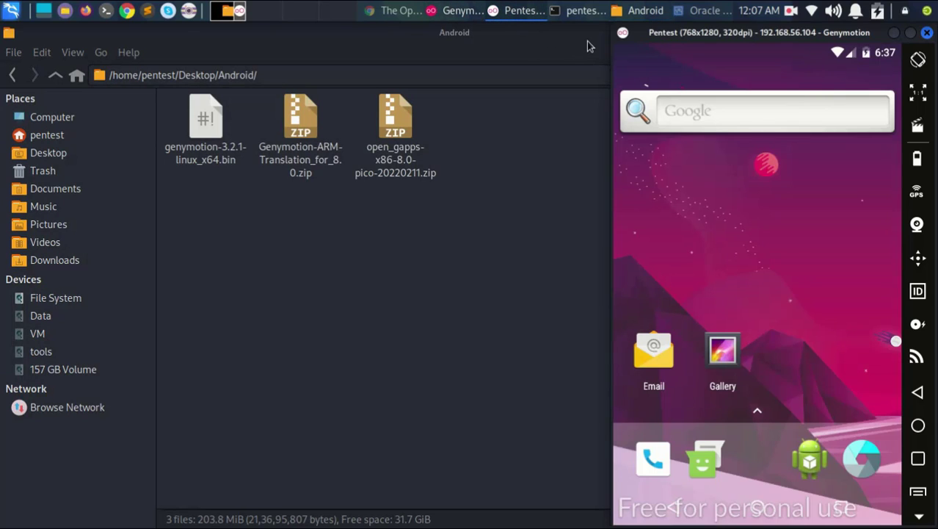
- Fit the Android folder window beside the Pentest device window and flash Genymotion-ARM-Translation_for_8.0.zip onto the device
left_click_drag(588, 47, 350, 43)
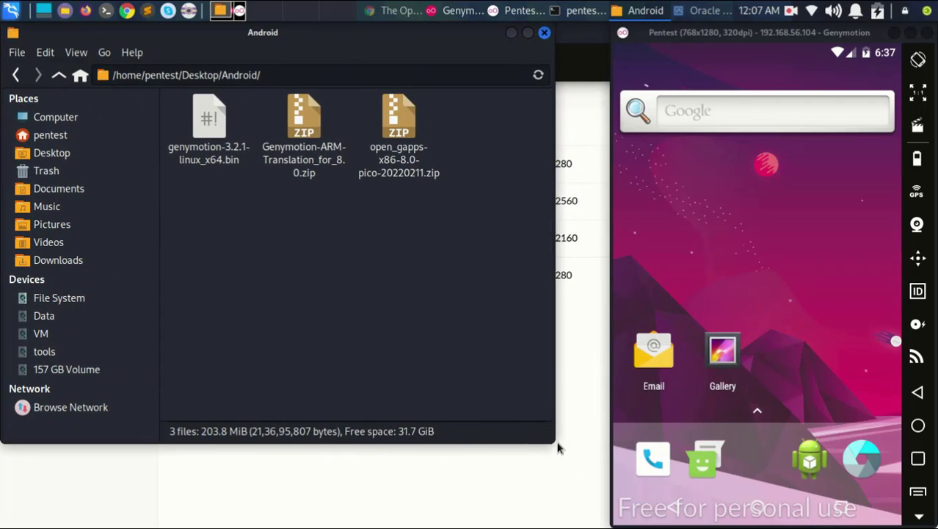
left_click_drag(556, 443, 598, 519)
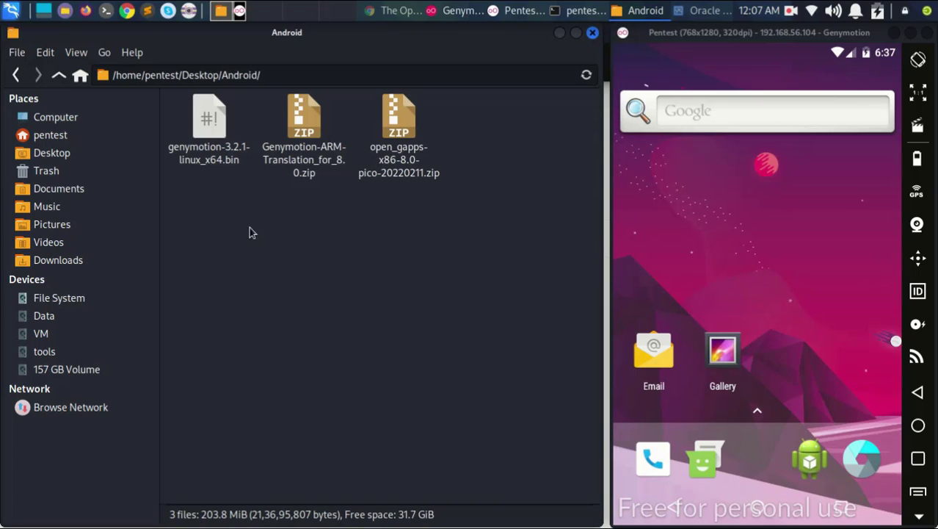
left_click_drag(295, 151, 702, 250)
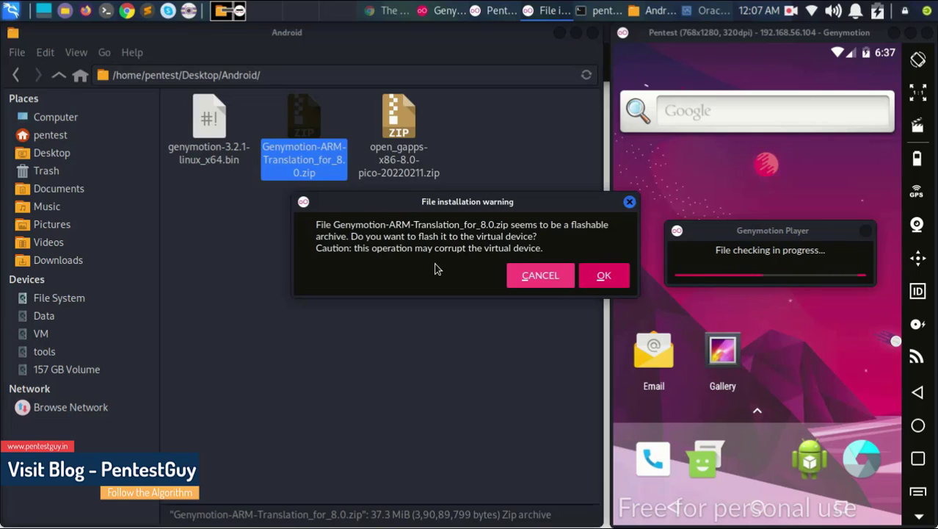
left_click(615, 278)
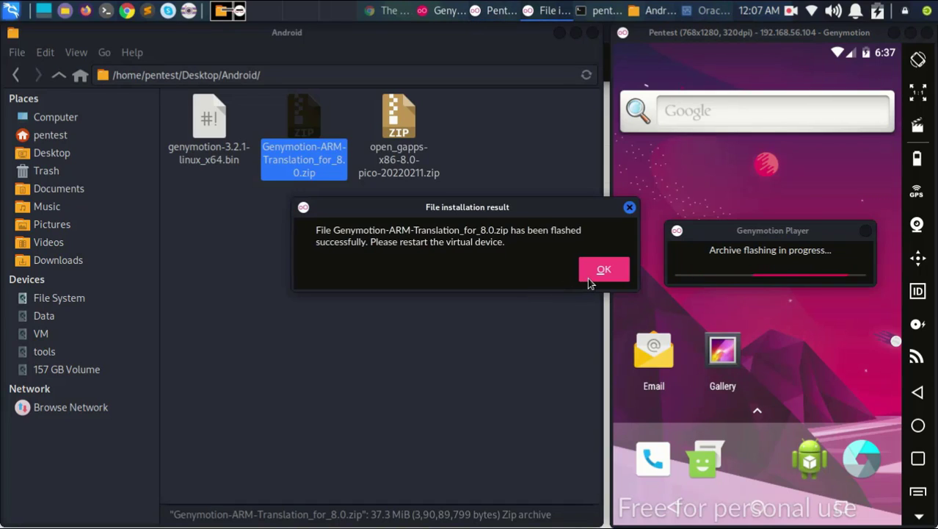
left_click(589, 276)
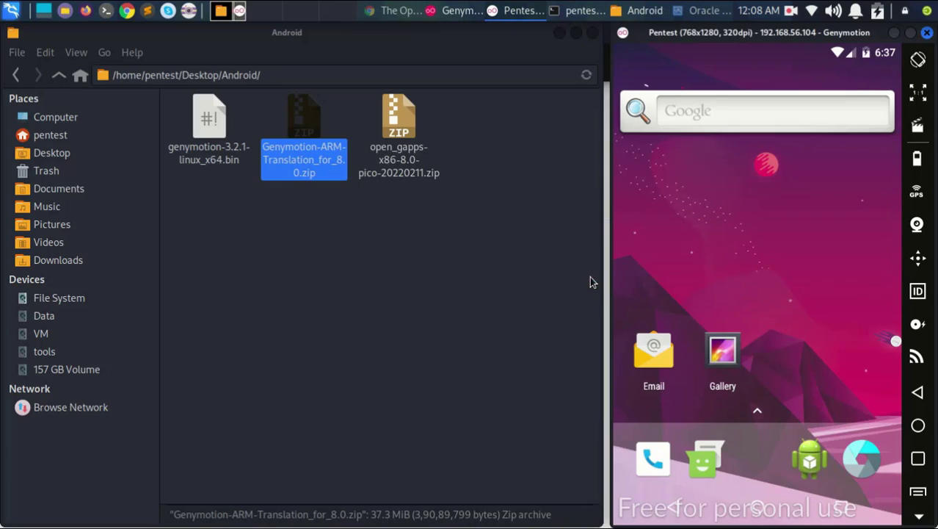
left_click(504, 265)
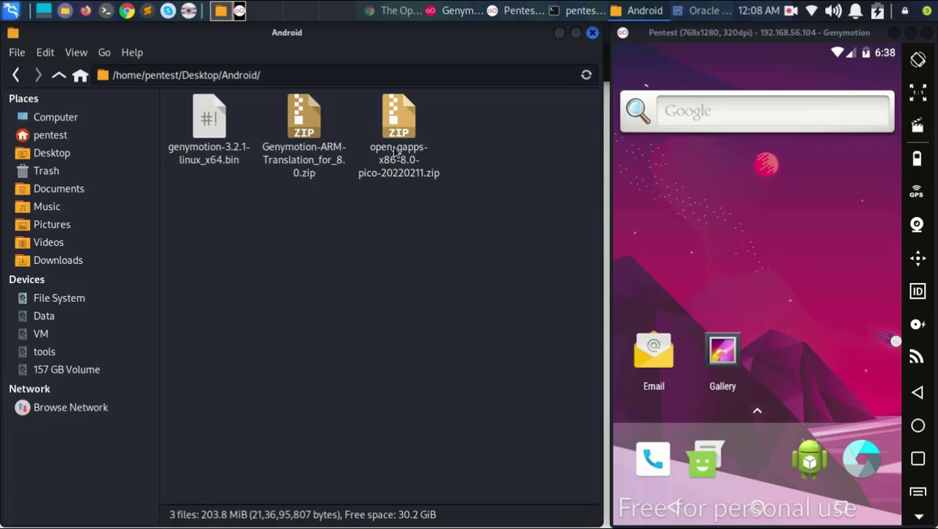
- Flash open_gapps-x86-8.0-pico-20220211.zip from the Android folder onto the Pentest device, accepting the file installation warning
left_click_drag(395, 151, 727, 237)
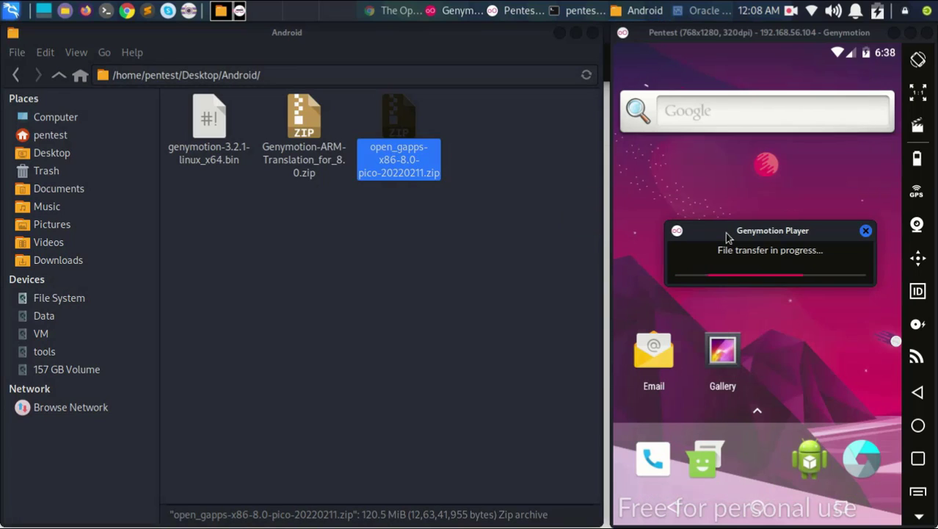
left_click(512, 248)
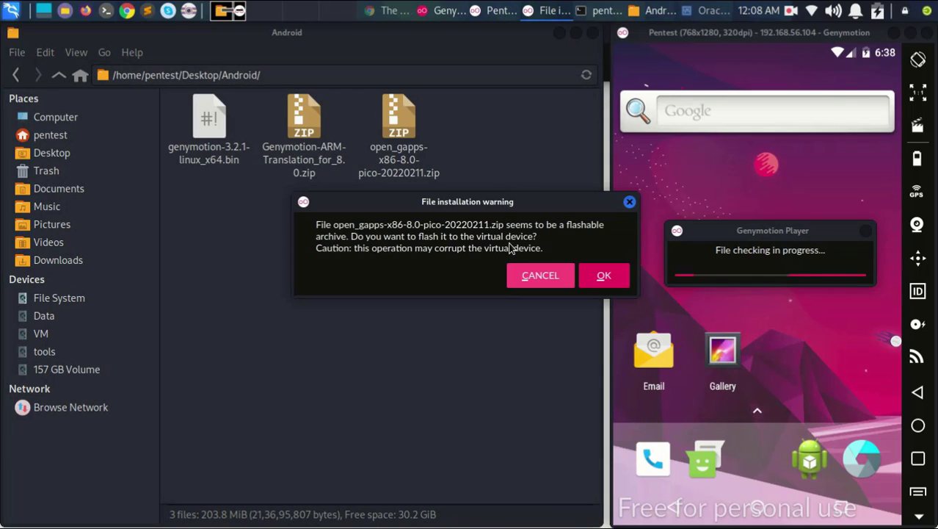
left_click(603, 275)
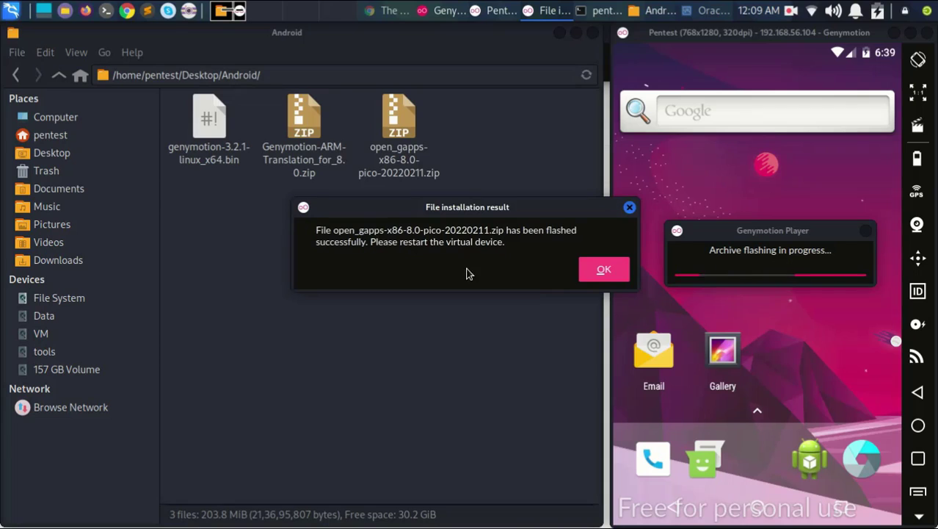
left_click(604, 268)
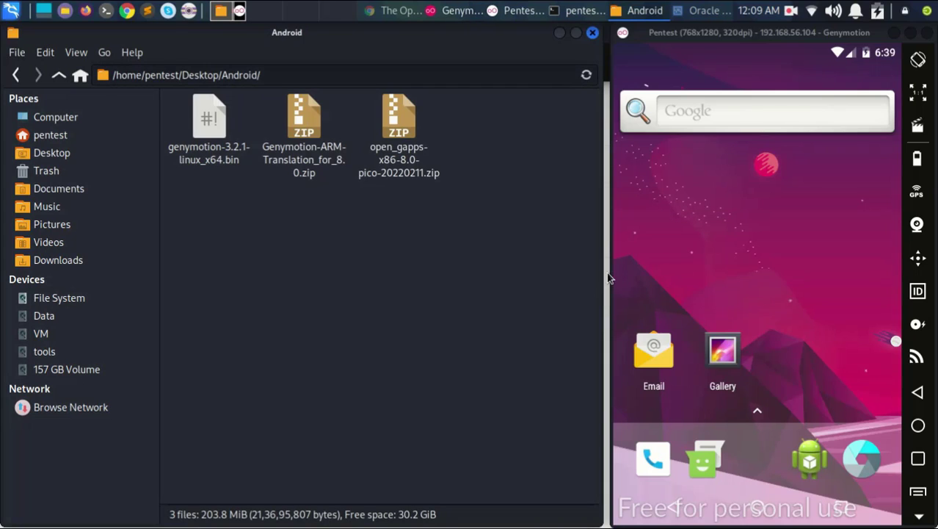
- Shut down the Pentest device and start it again from the installed devices list, moving its startup window aside
left_click(927, 33)
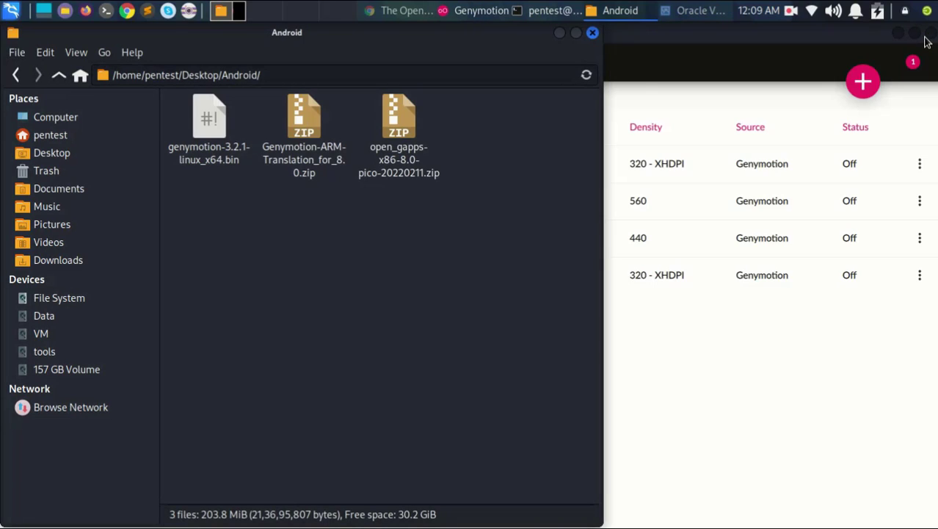
left_click(766, 411)
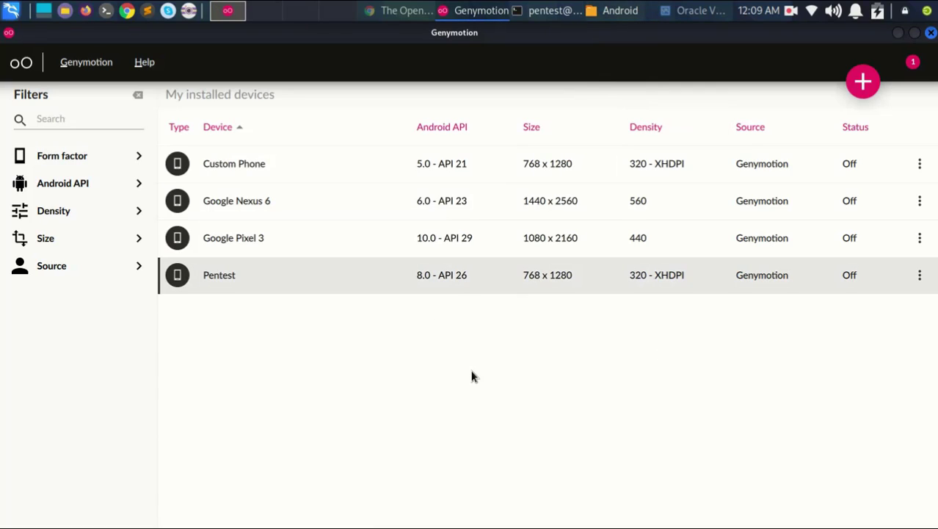
double_click(459, 282)
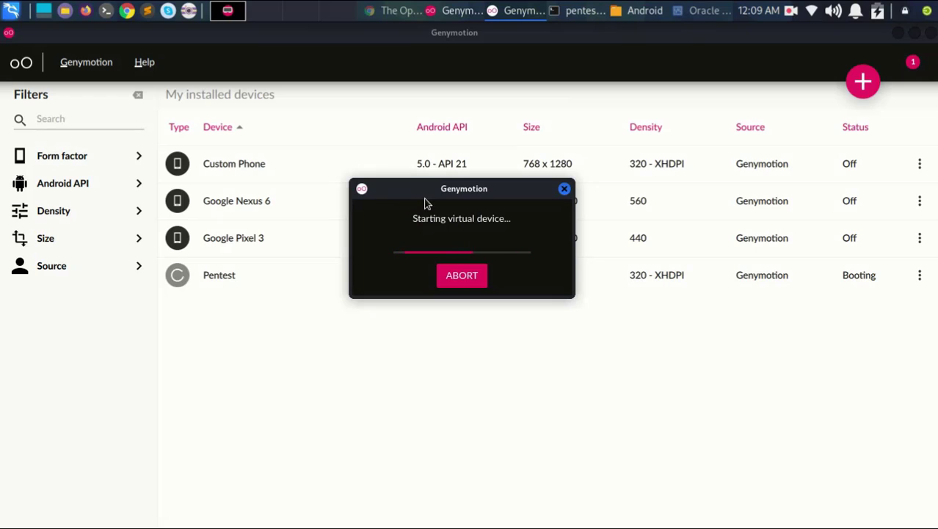
left_click_drag(431, 186, 766, 171)
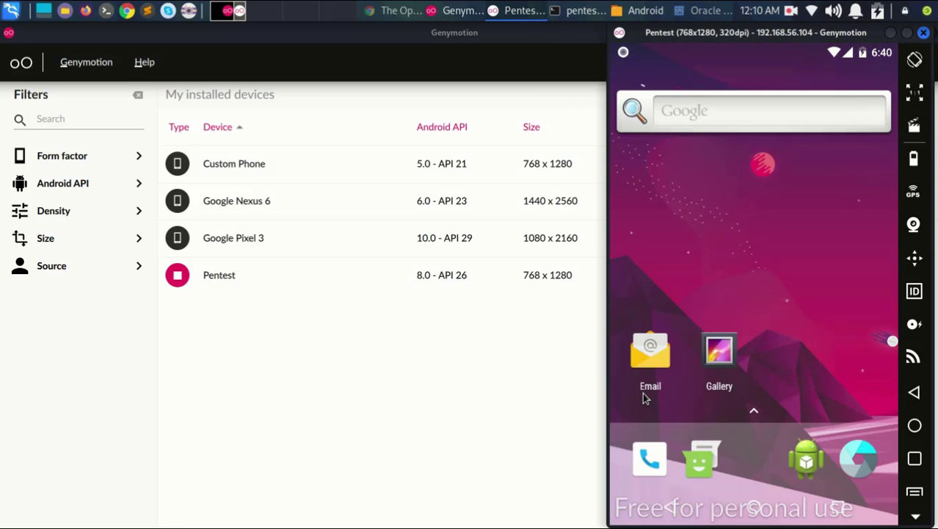
- Look for the Play Store in the Pentest device's app drawer and return to its home screen
left_click_drag(761, 436, 732, 143)
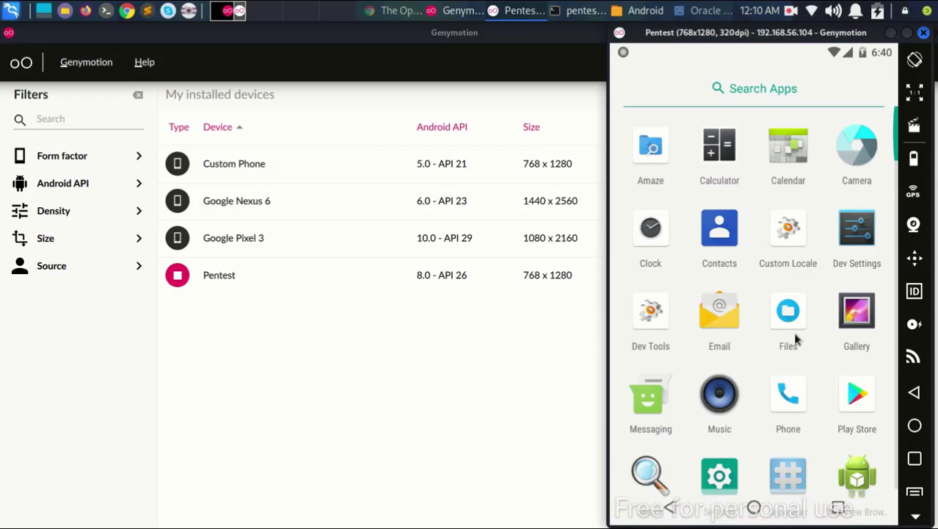
scroll(846, 344, "down", 1)
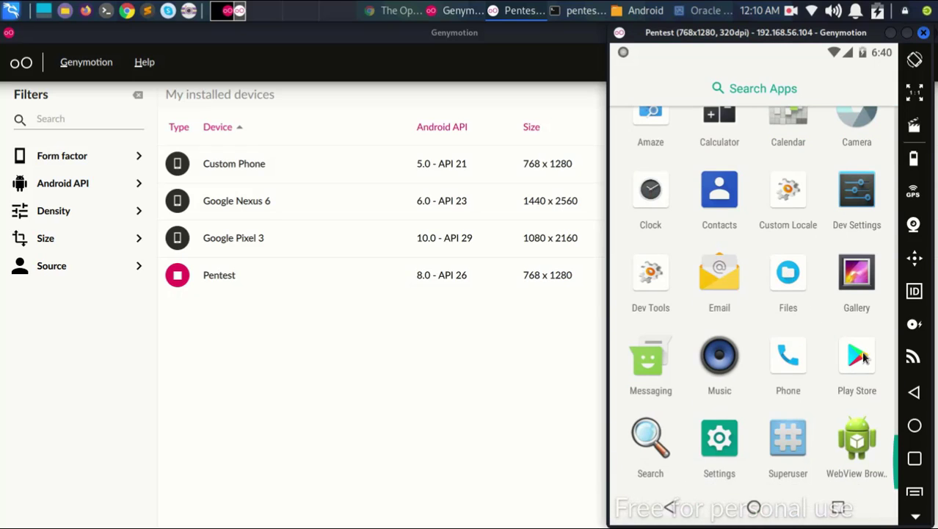
left_click(669, 508)
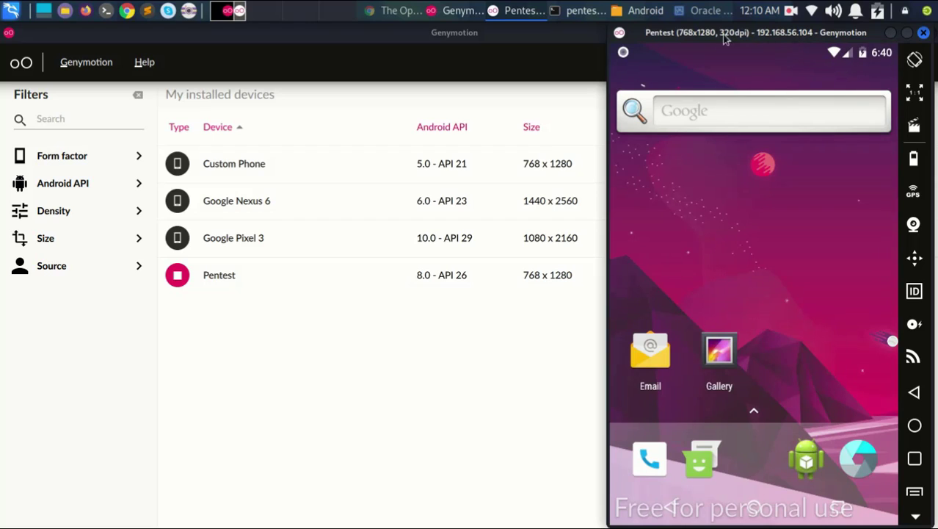
- Open a new terminal, resize it to fill the space beside the Pentest device window, and enlarge its text
left_click(107, 11)
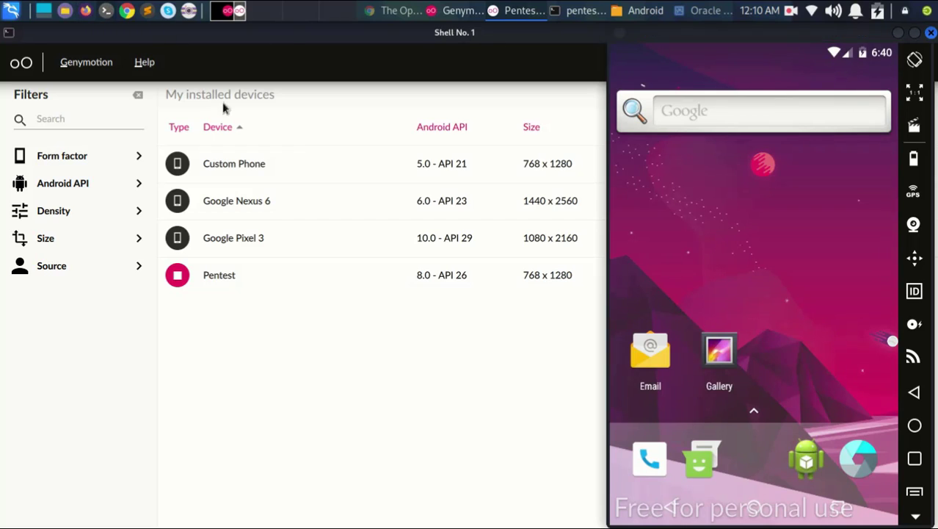
left_click_drag(561, 34, 218, 74)
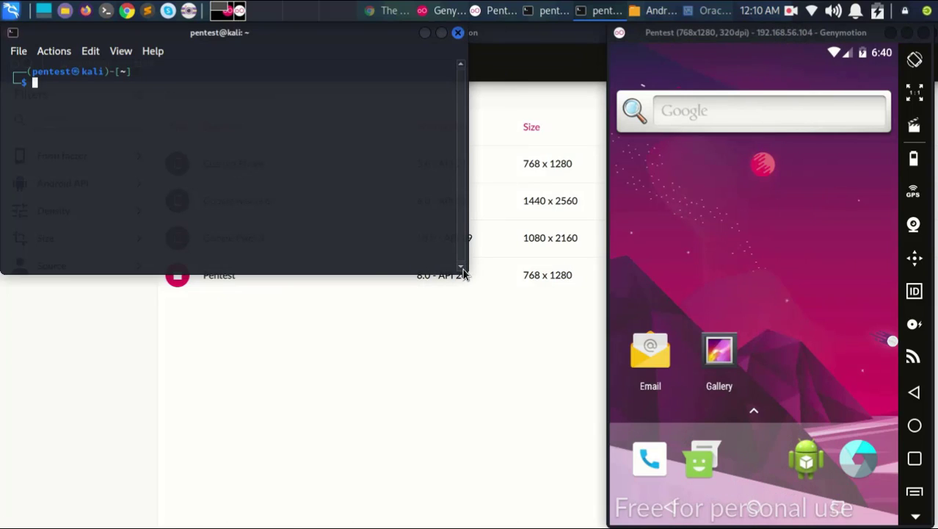
left_click_drag(468, 273, 605, 518)
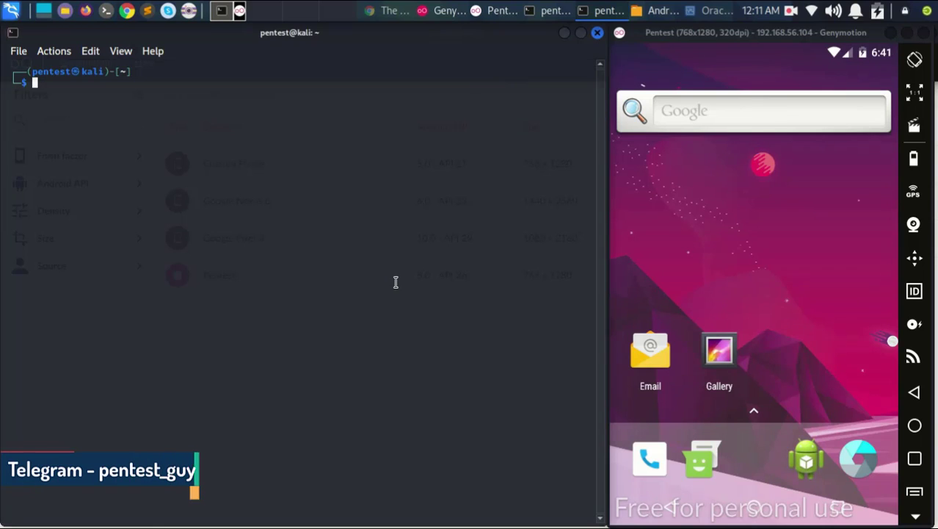
key("ctrl+plus")
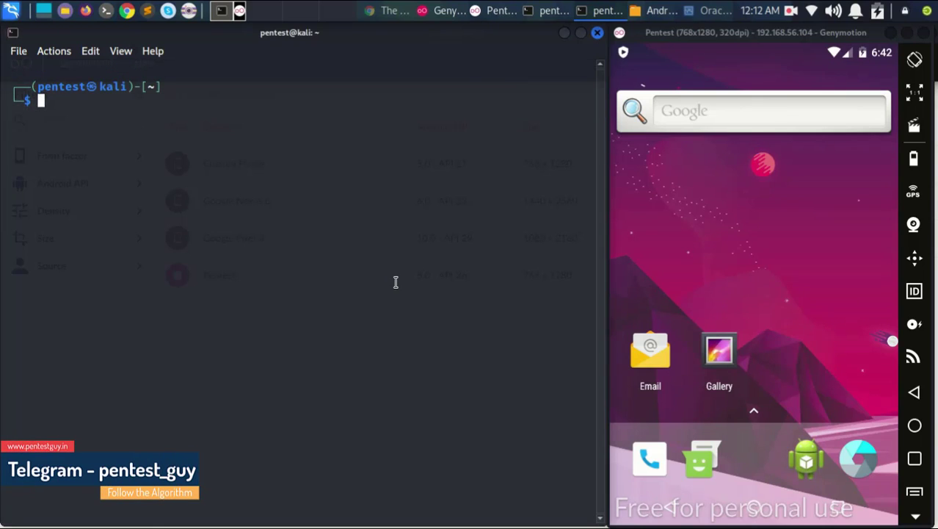
- Connect ADB to the Pentest device at 192.168.56.104:5555 and open an ADB shell on it
type("adb conn")
key("Right")
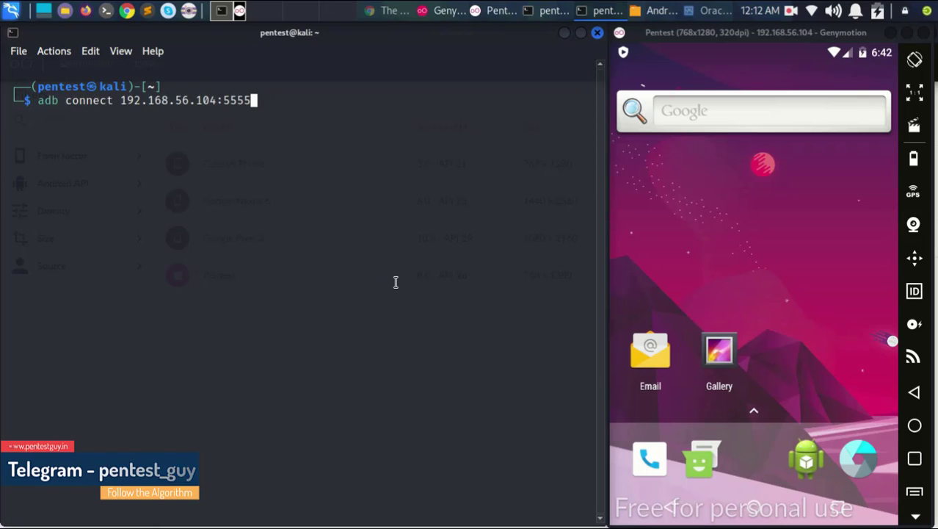
key("Return")
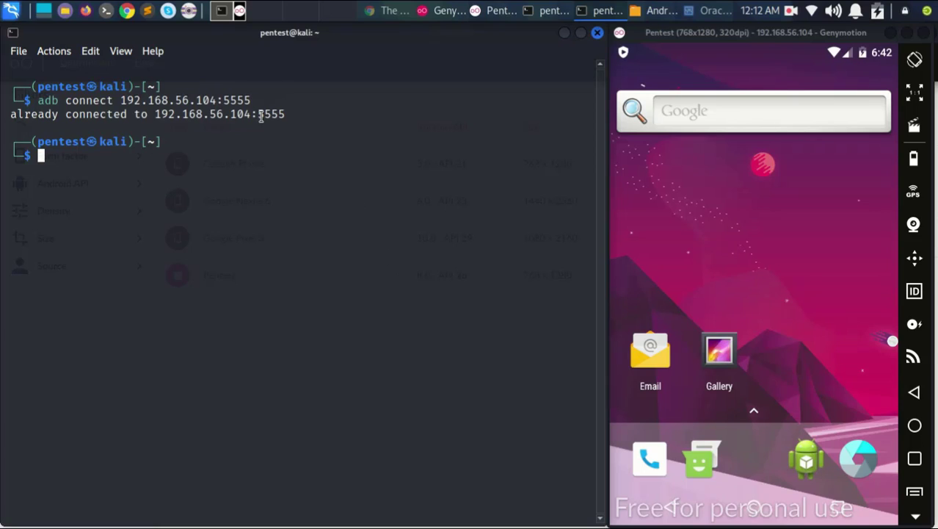
type("adb sh")
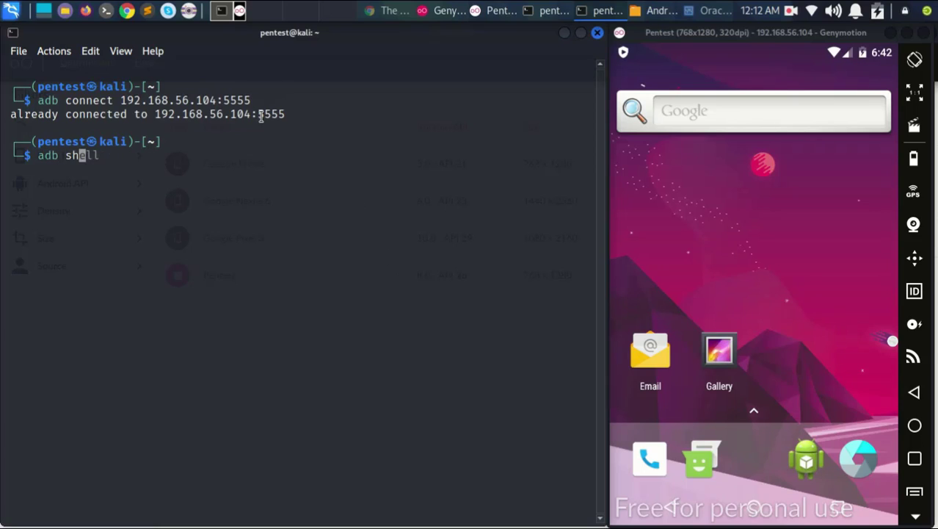
type("ell")
key("Return")
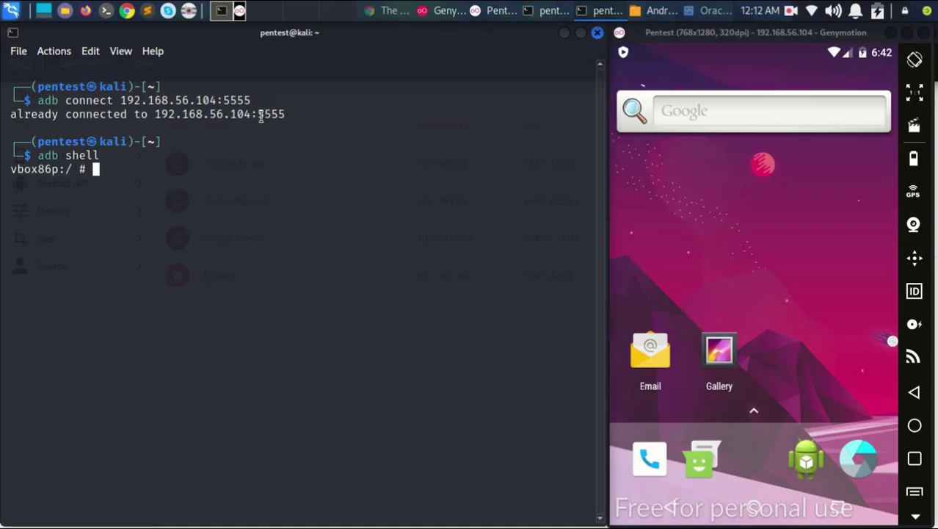
- List the files in the device shell's current directory with ls and print the working directory with pwd
type("ls")
key("Return")
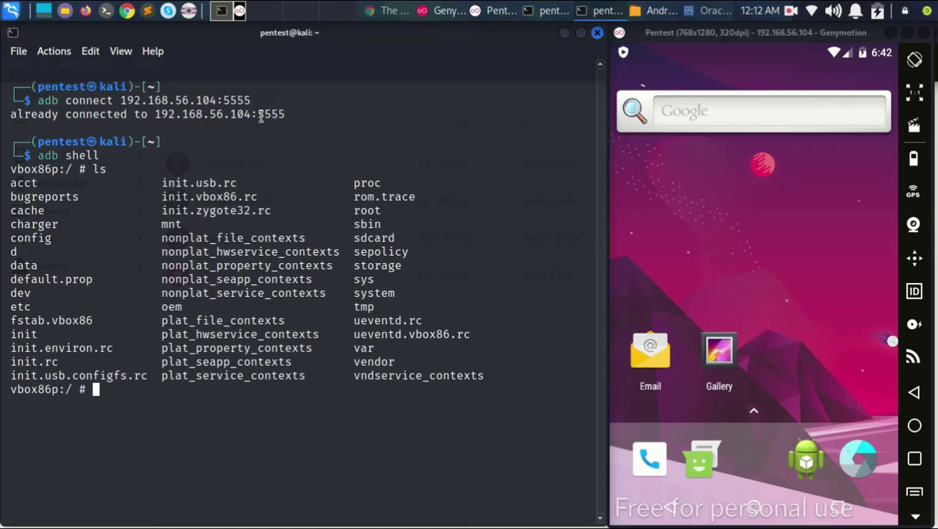
type("pwd")
key("Return")
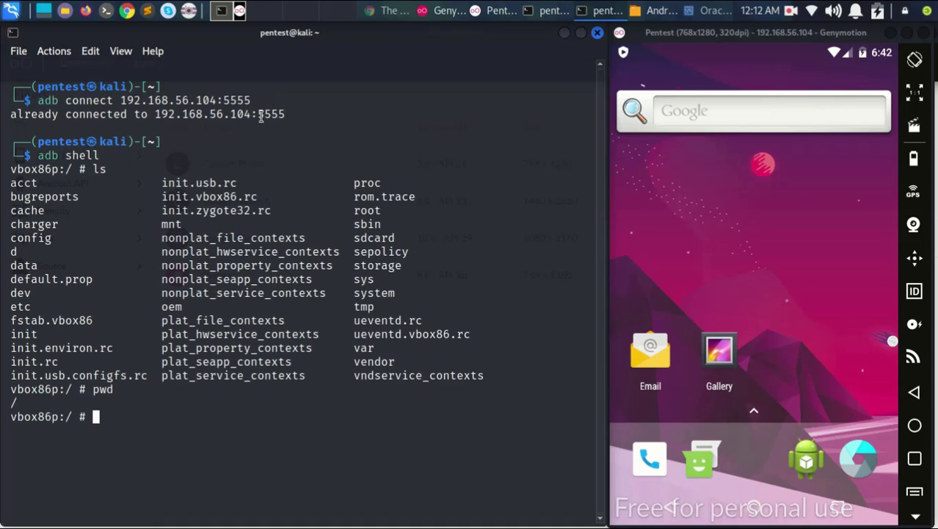